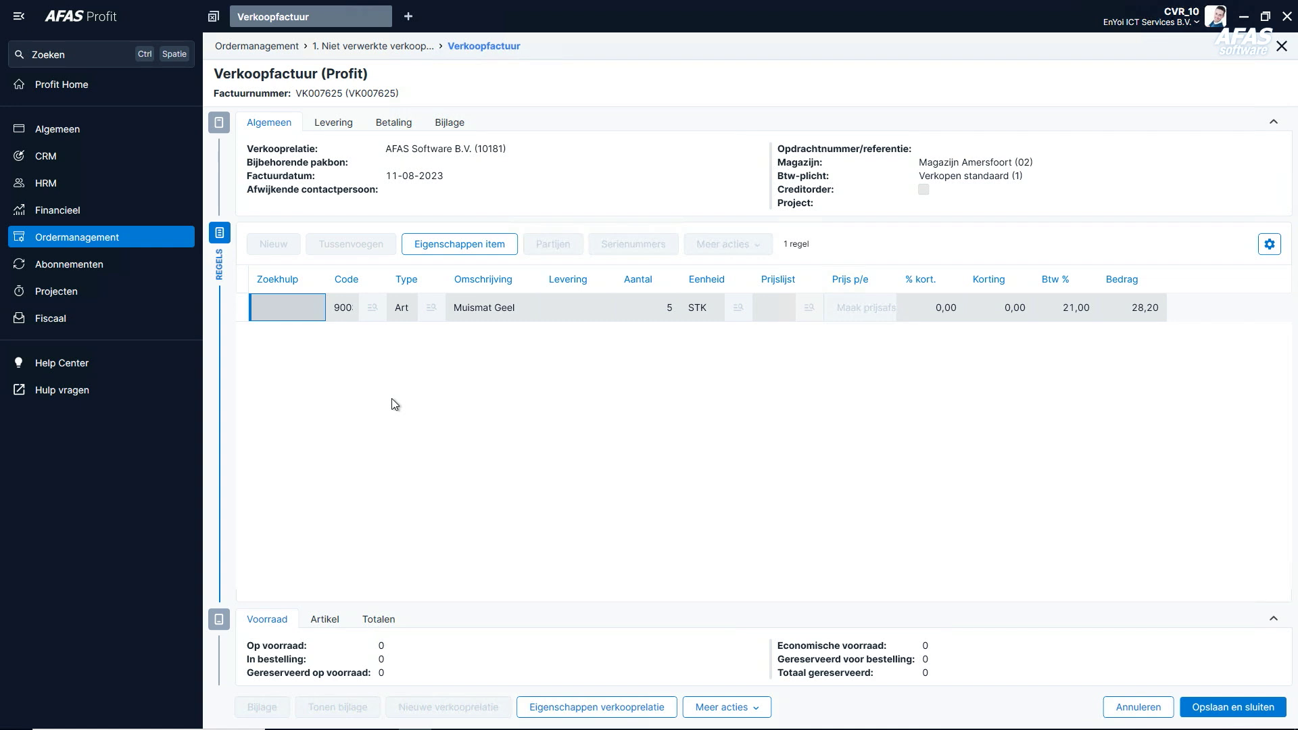
Enter Ref1234 as the order number/reference in the header of the sales invoice
click(342, 174)
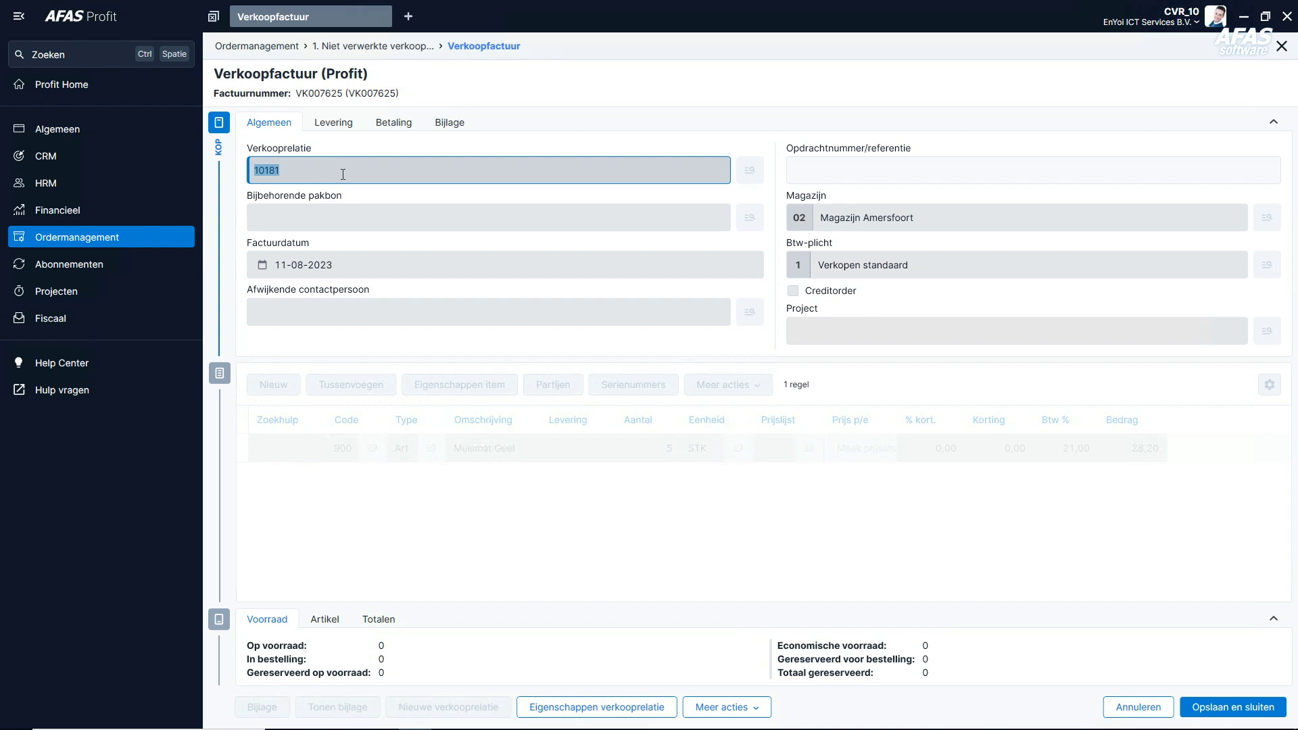
click(854, 171)
text(Ref1234)
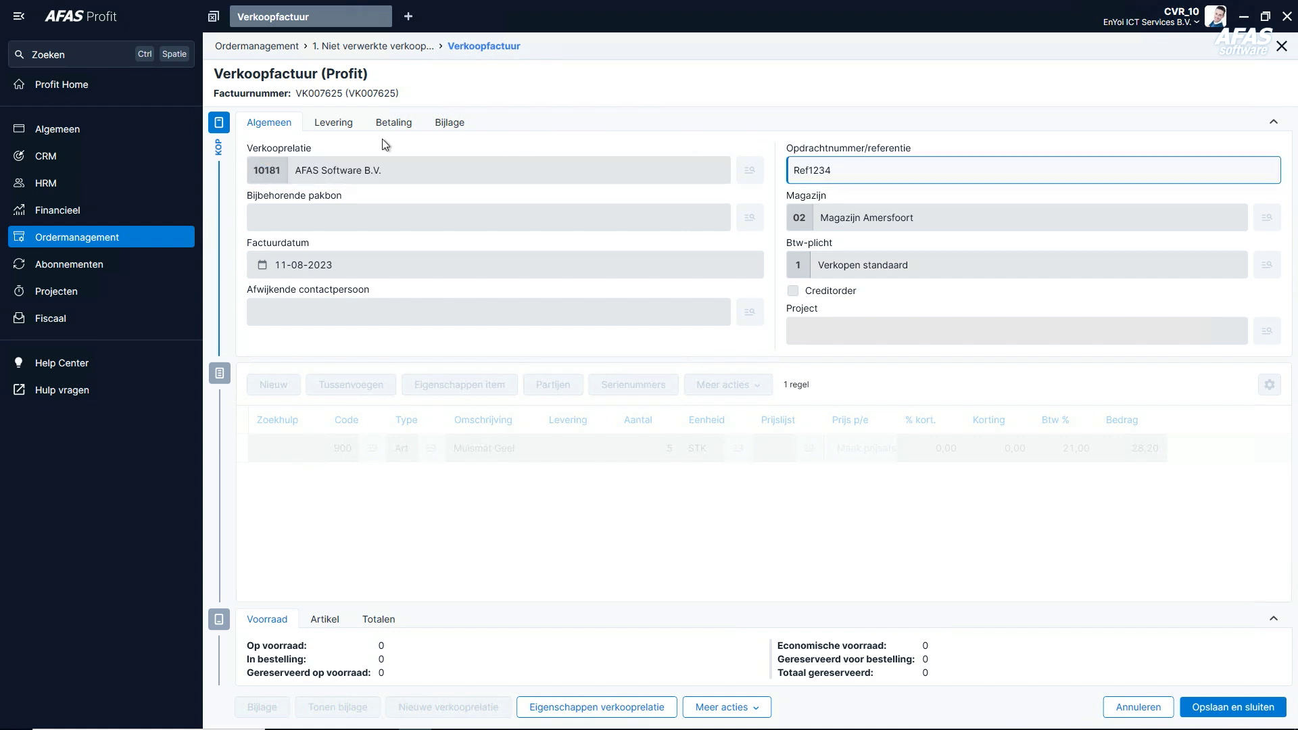
Review the invoice's delivery, payment and attachment header sections plus the item and totals footer sections, and close the invoice without saving
click(355, 130)
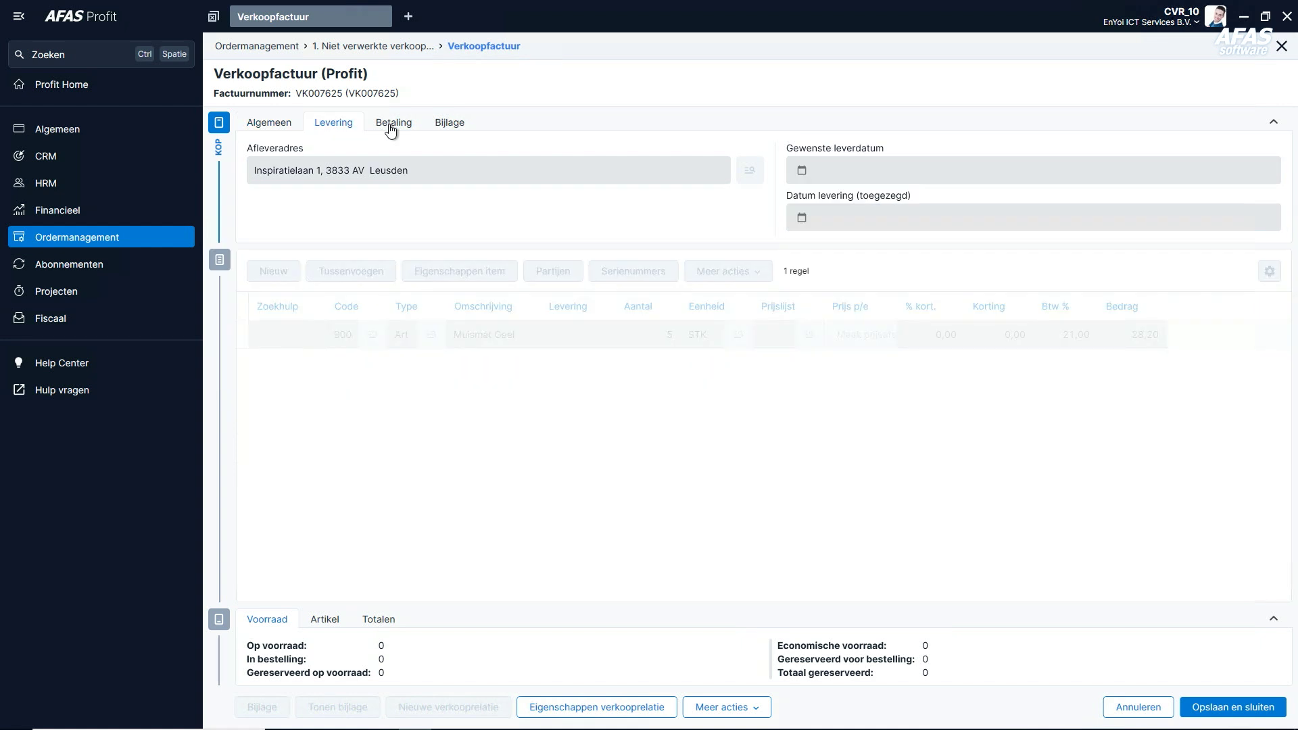
click(391, 131)
click(455, 133)
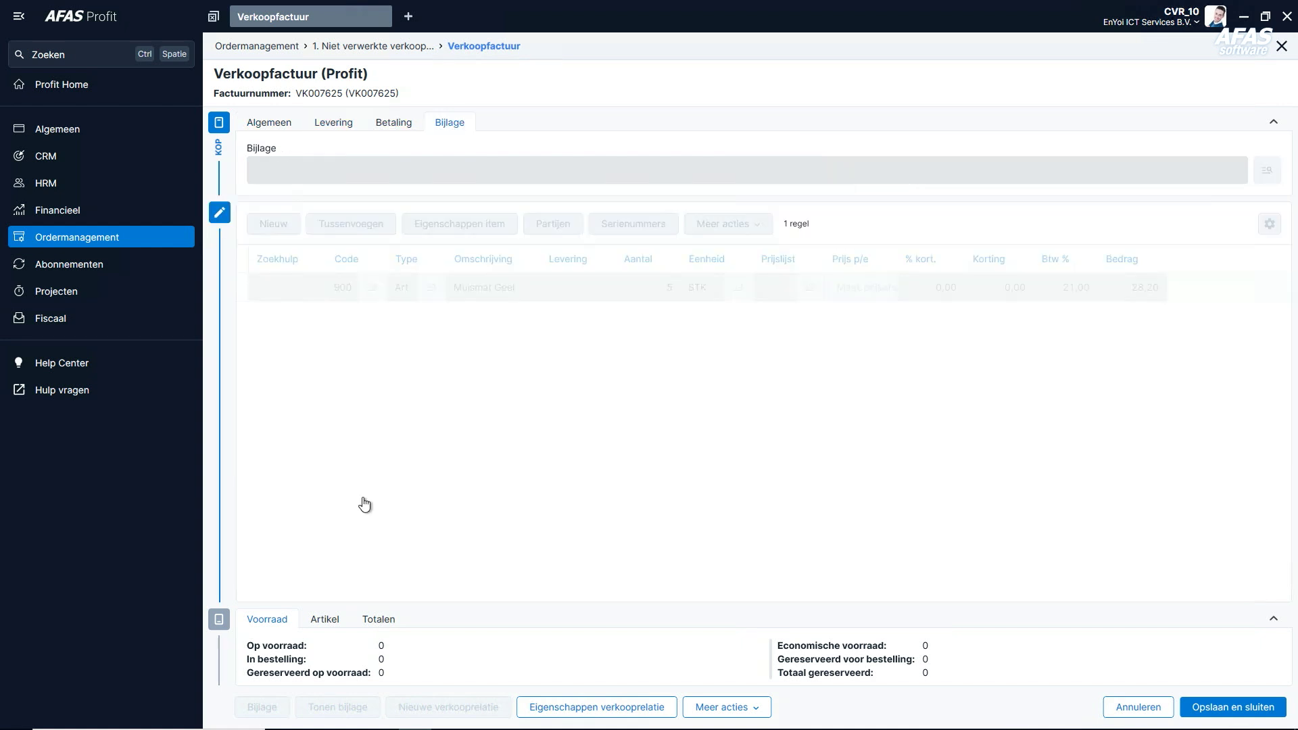
click(323, 621)
click(384, 622)
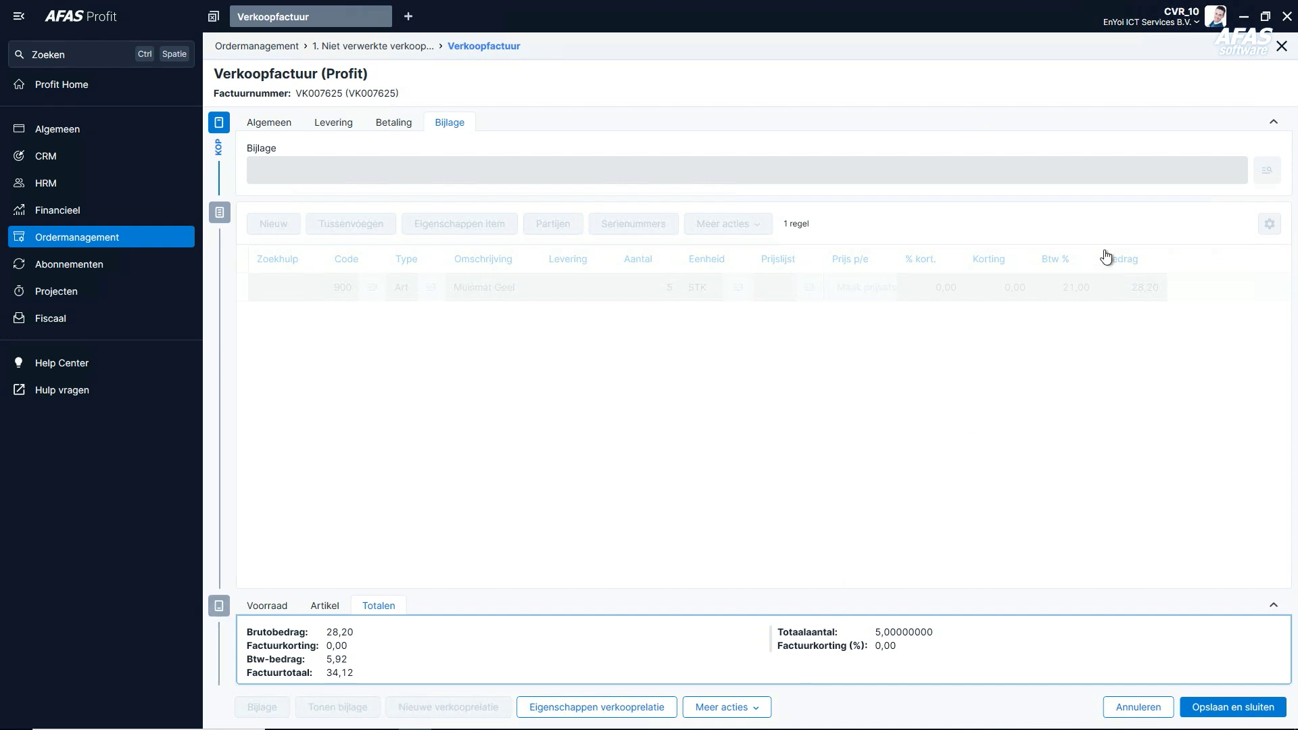
click(1281, 48)
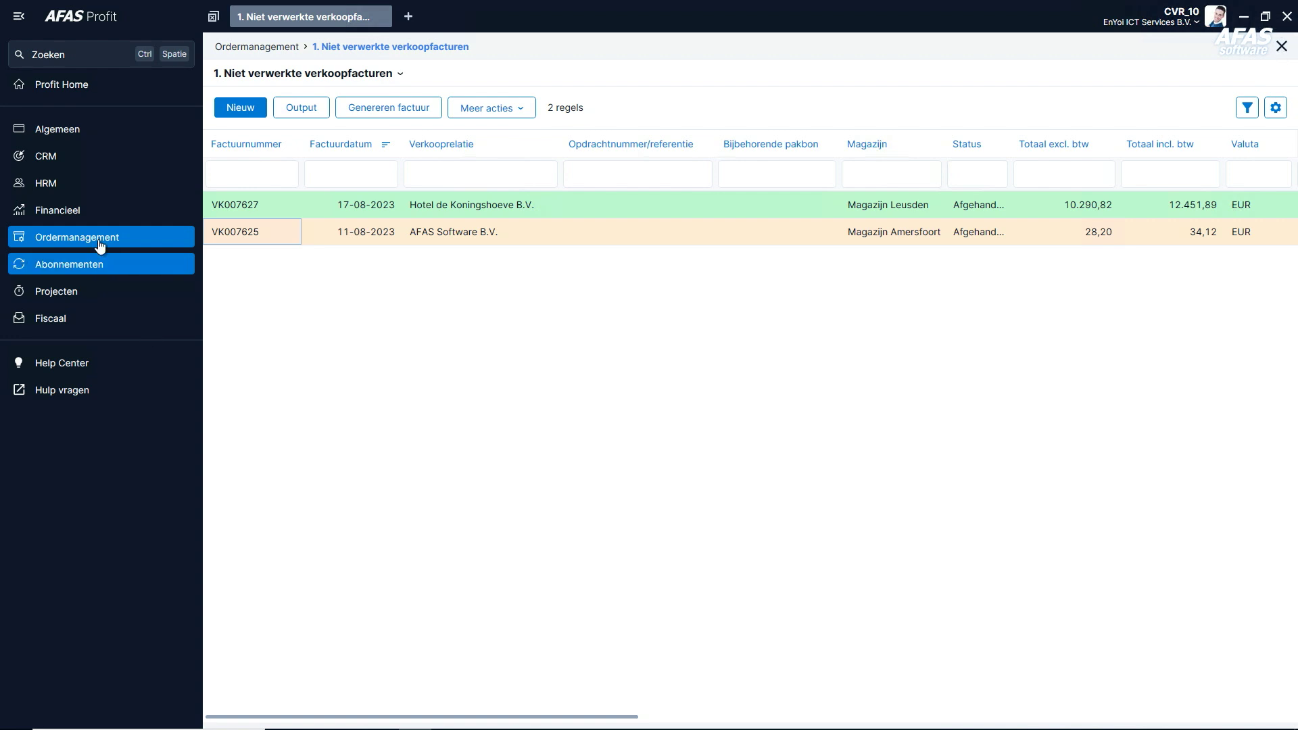
Open the booking layout management (Boekingslay-out beheren) and filter the definitions on "verkoopfactuur"
click(83, 131)
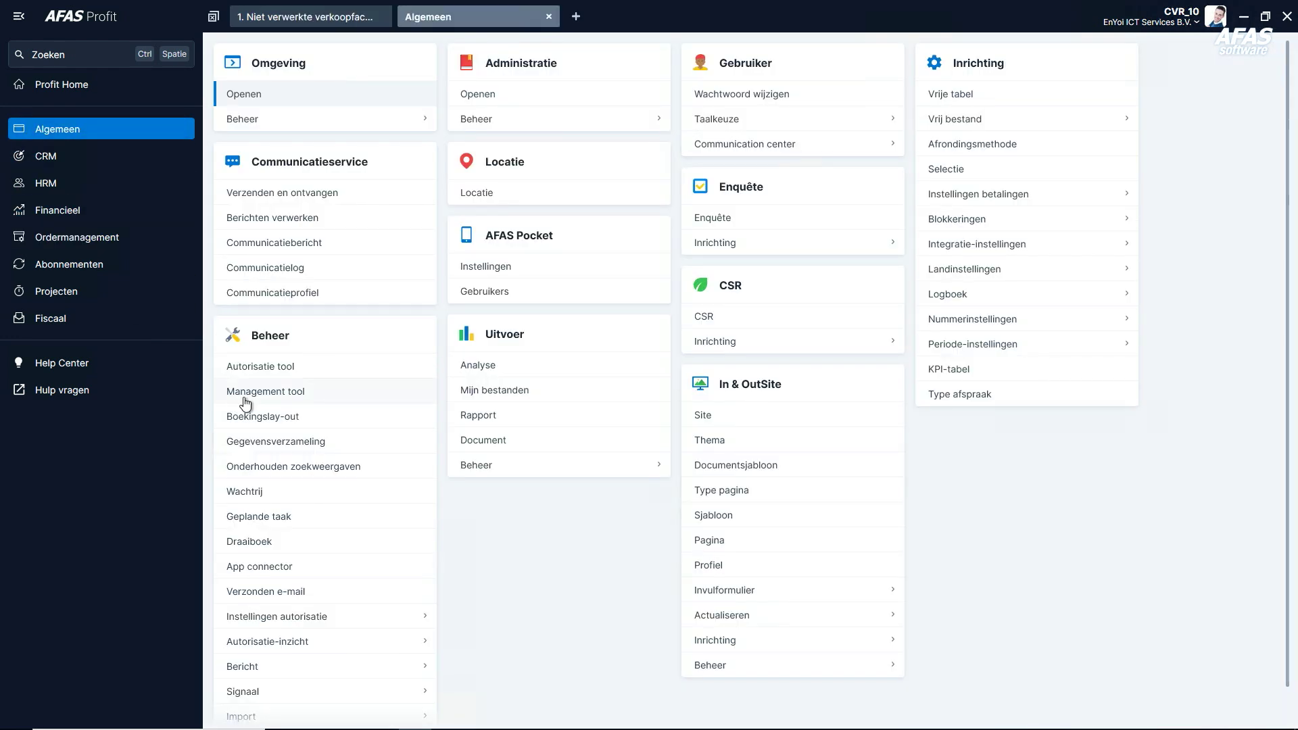
click(248, 417)
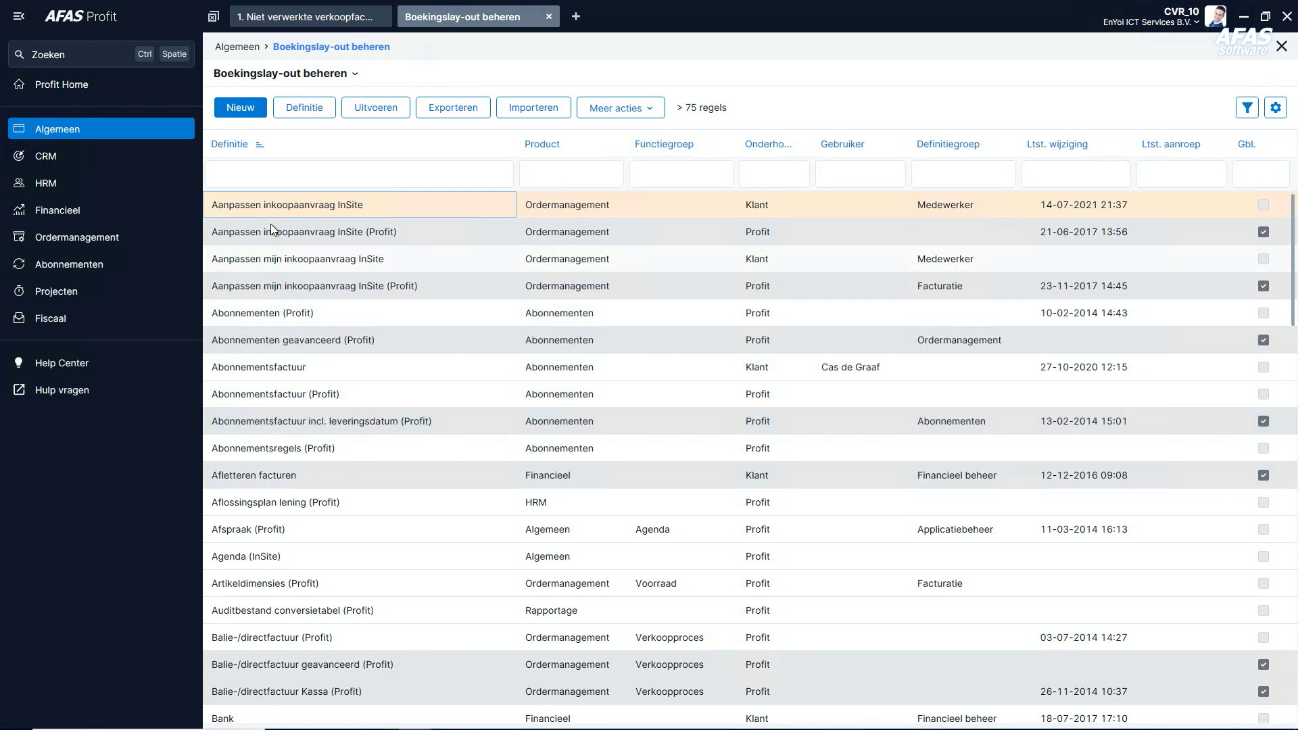
click(263, 176)
text(verk)
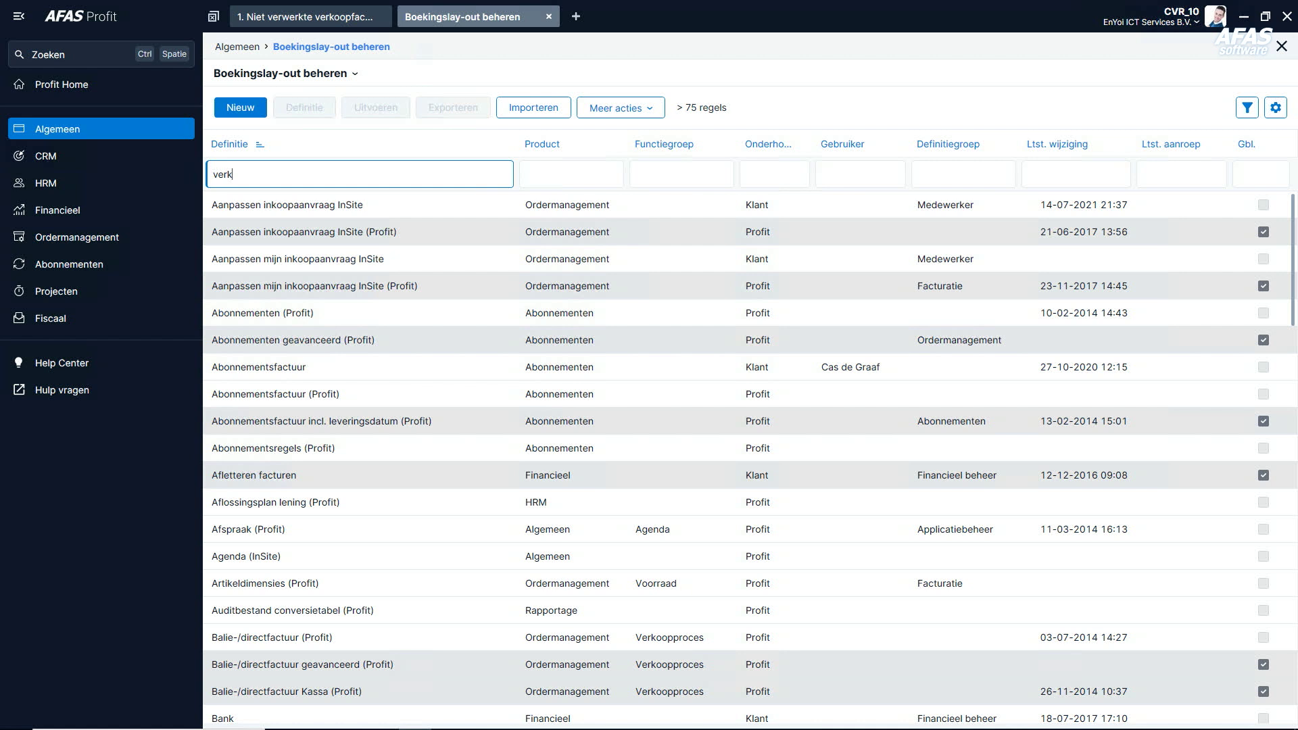
text(oopfactuur)
key(Return)
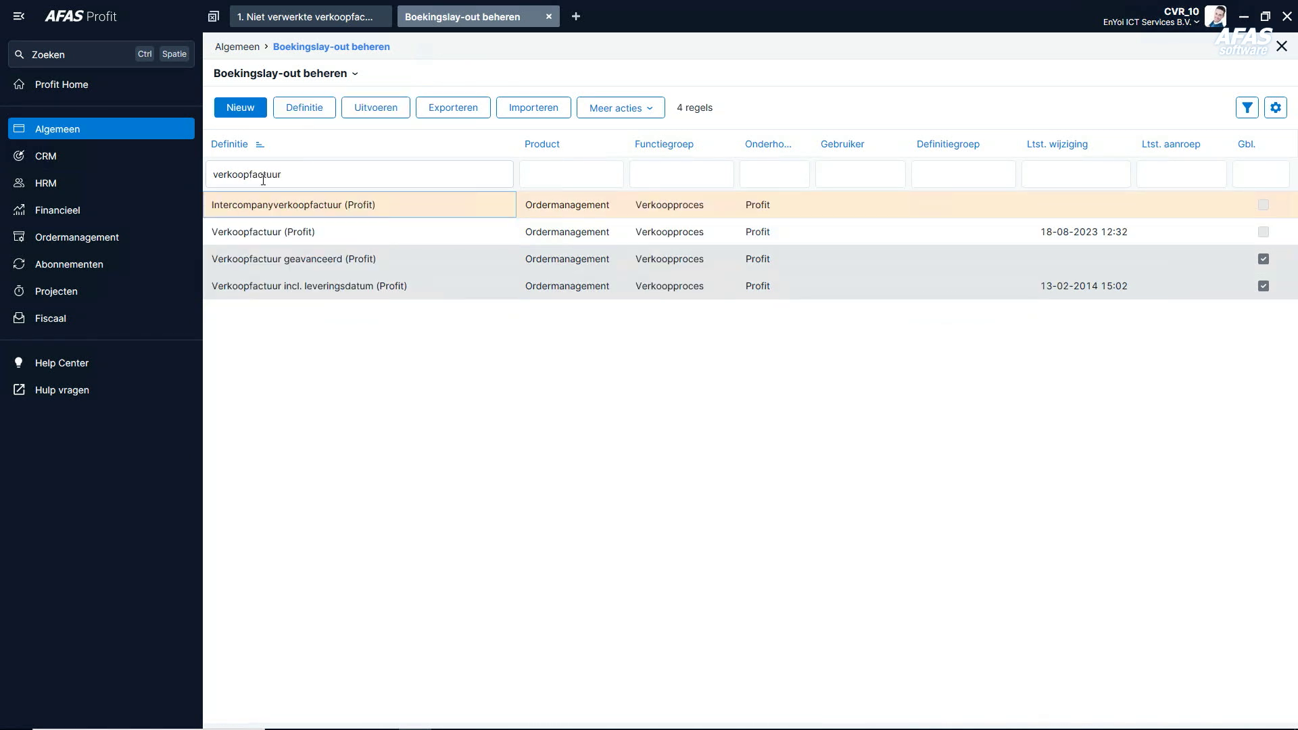
Copy the Verkoopfactuur (Profit) layout to a new booking layout with the description "Verkoopfactuur (EnYoi)"
click(327, 234)
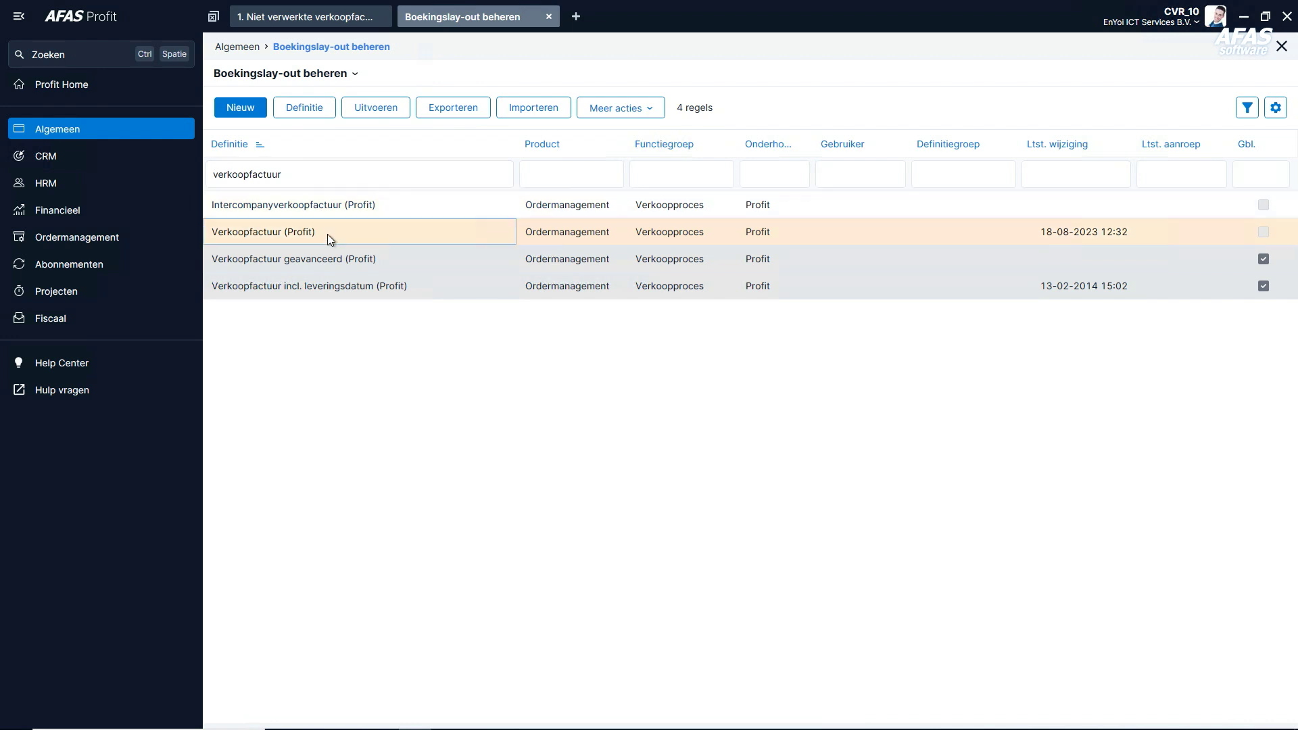
click(610, 107)
click(605, 139)
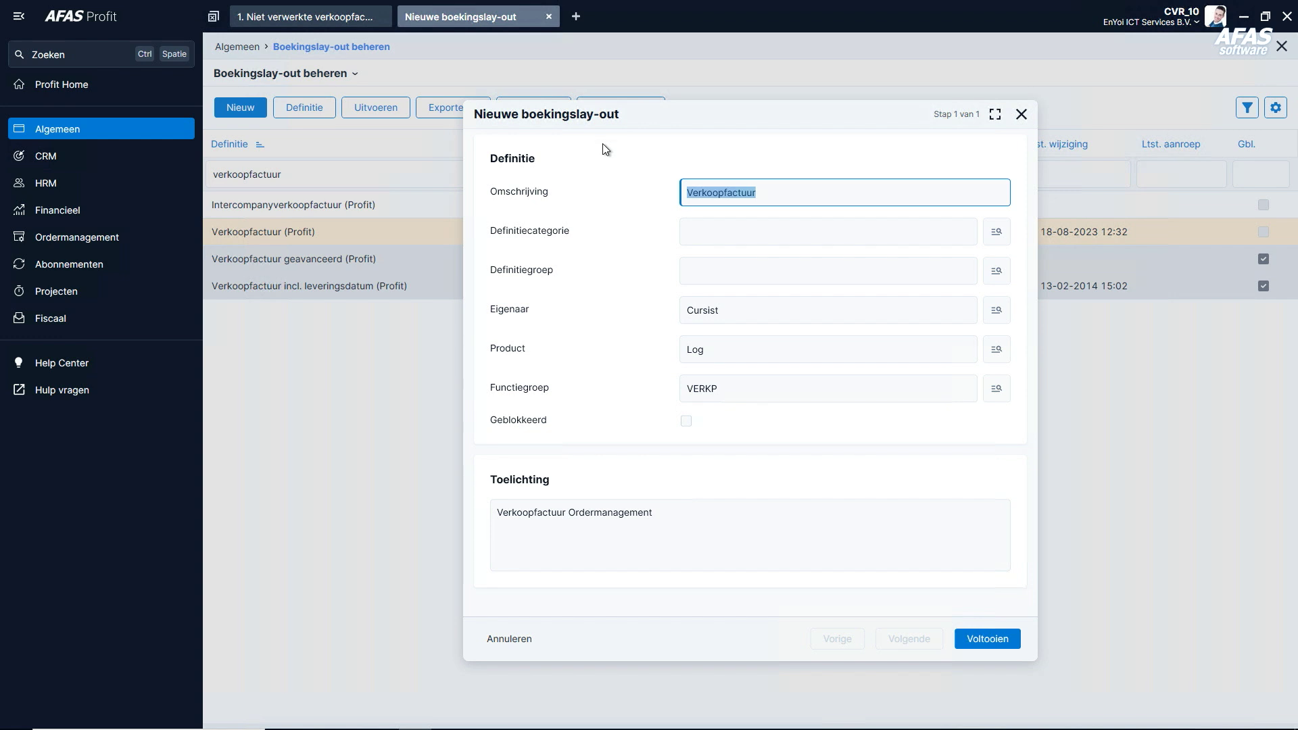
click(777, 196)
text((EnYoi))
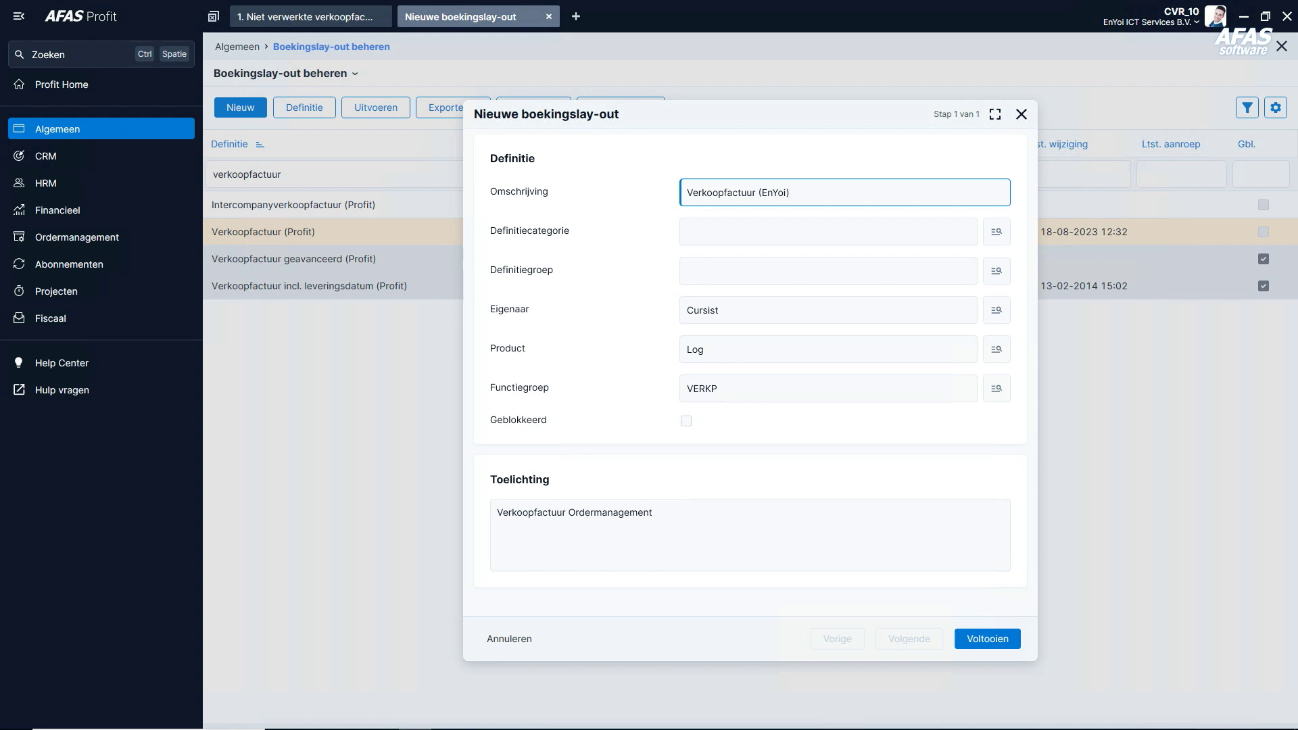
click(973, 640)
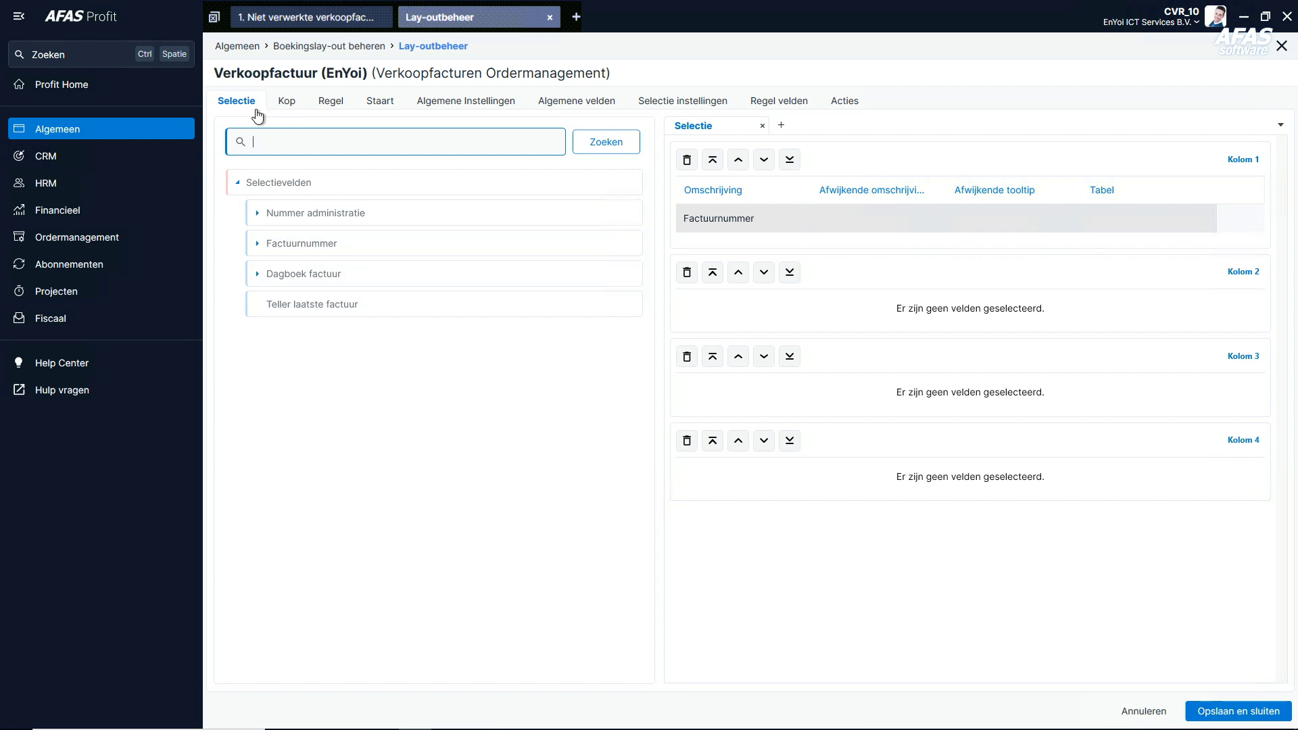
Add the Naam administratie field from Nummer administratie to column 1 of the layout's selection section
click(719, 227)
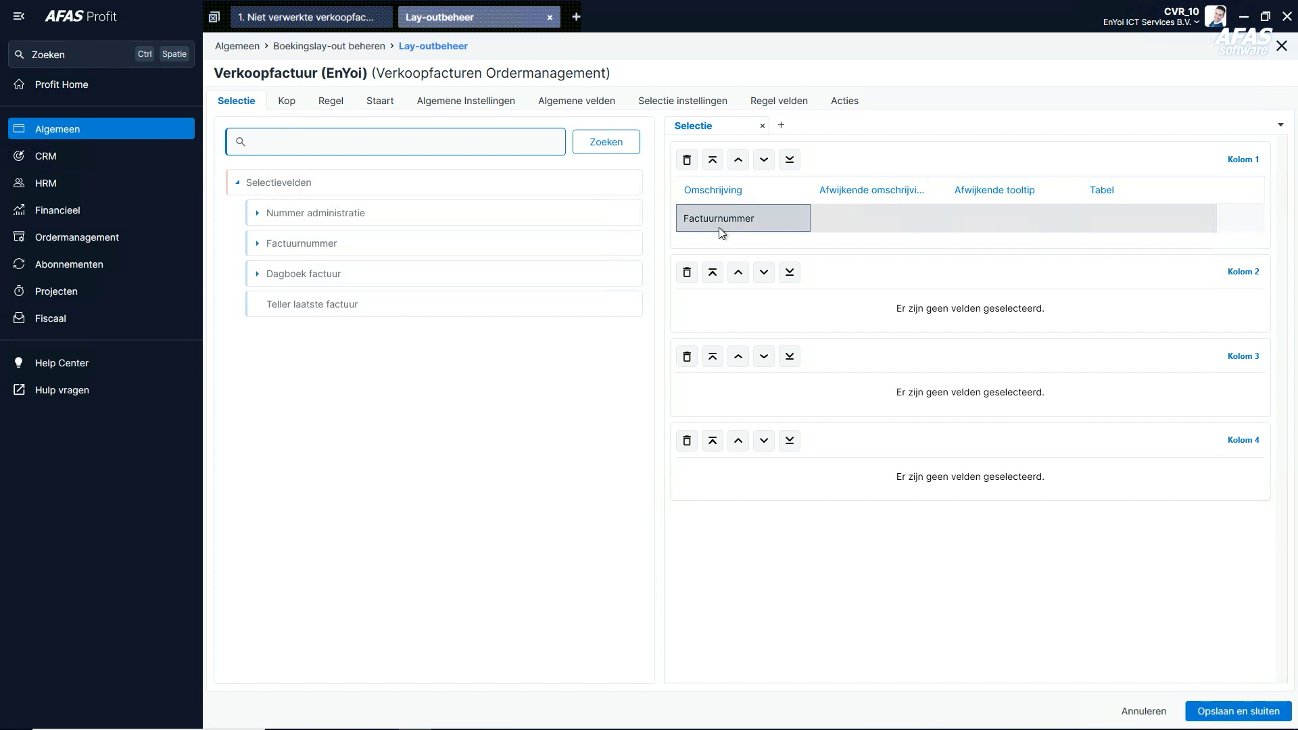
click(257, 213)
click(278, 243)
drag(299, 270, 730, 226)
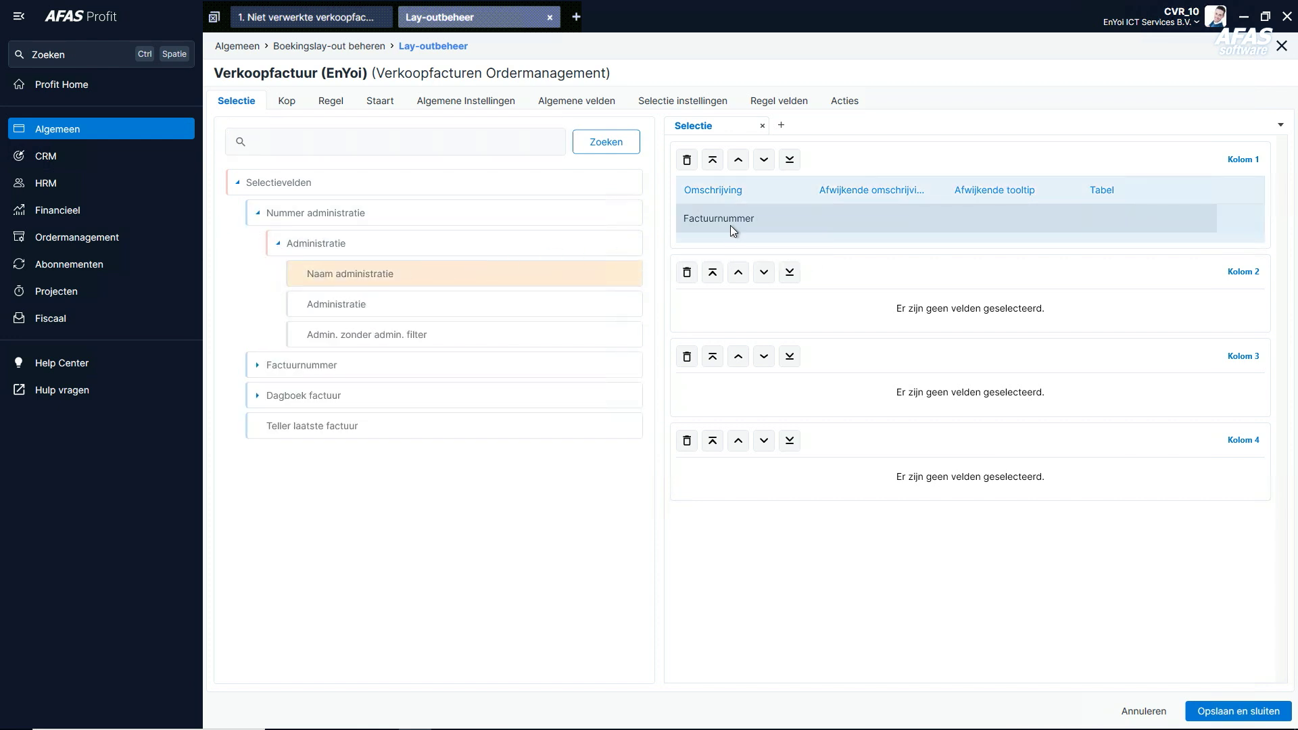
Add the general field Prioriteit levering below Afleveradres in column 1 of the header's Levering section
click(288, 101)
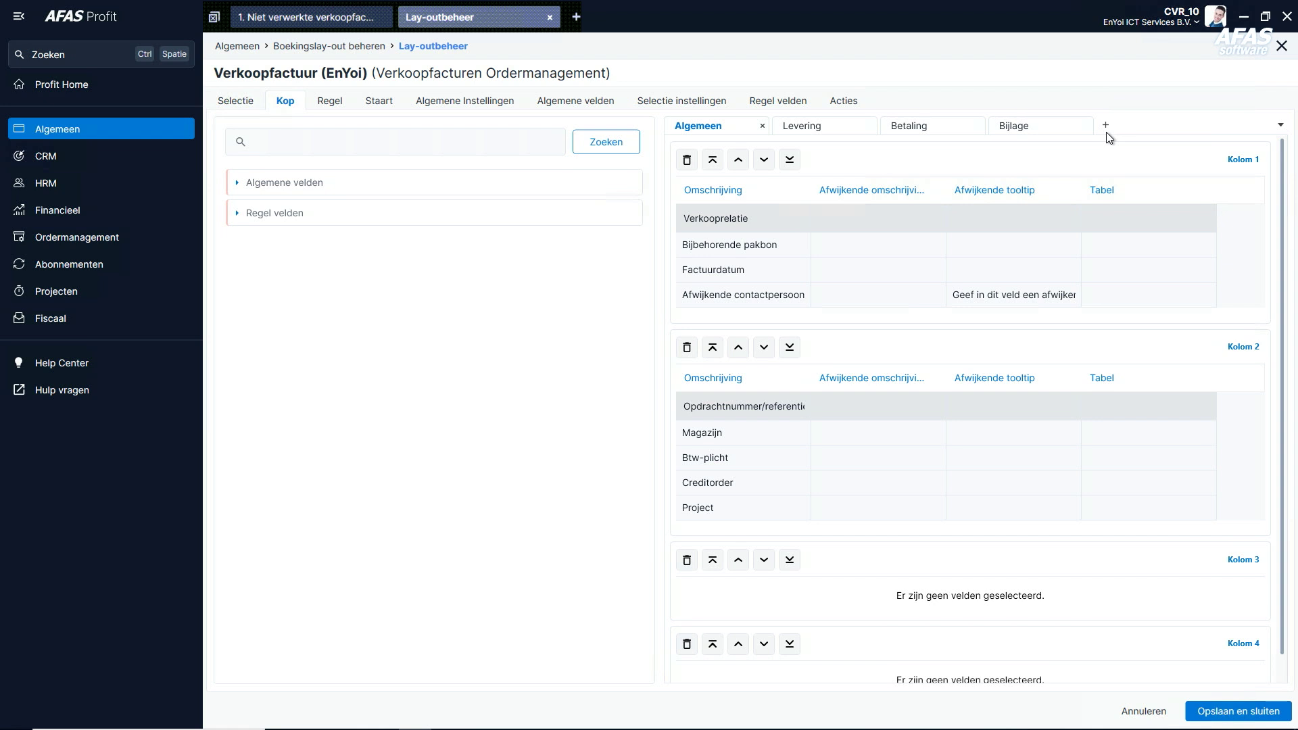
click(799, 124)
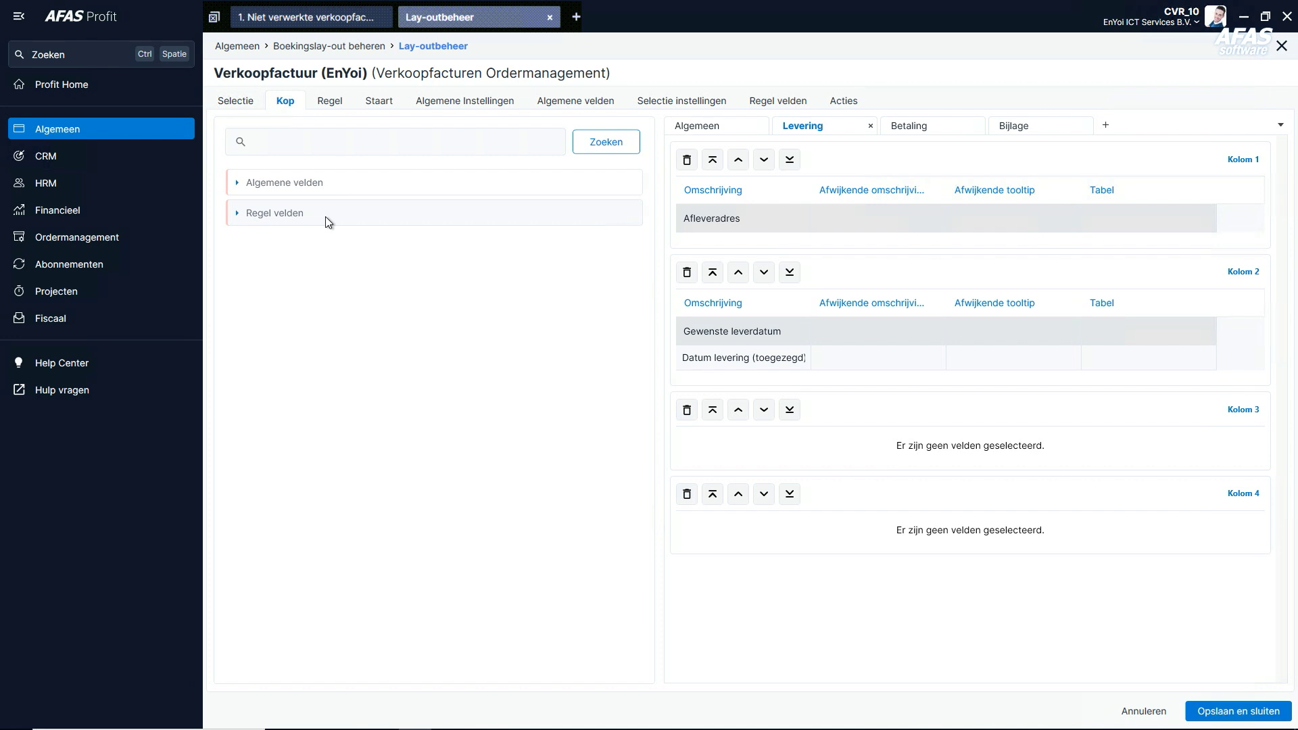
click(239, 188)
scroll(407, 476, down, 5)
scroll(408, 477, down, 3)
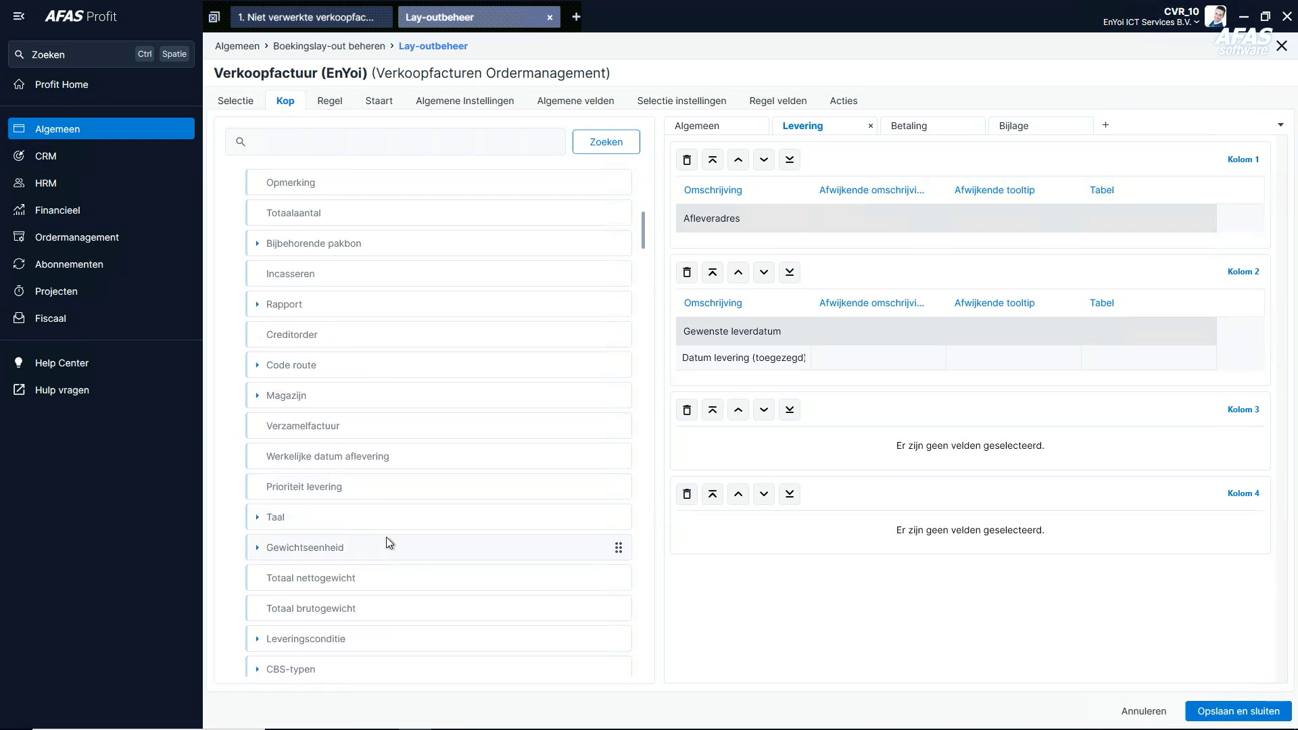
drag(320, 489, 724, 236)
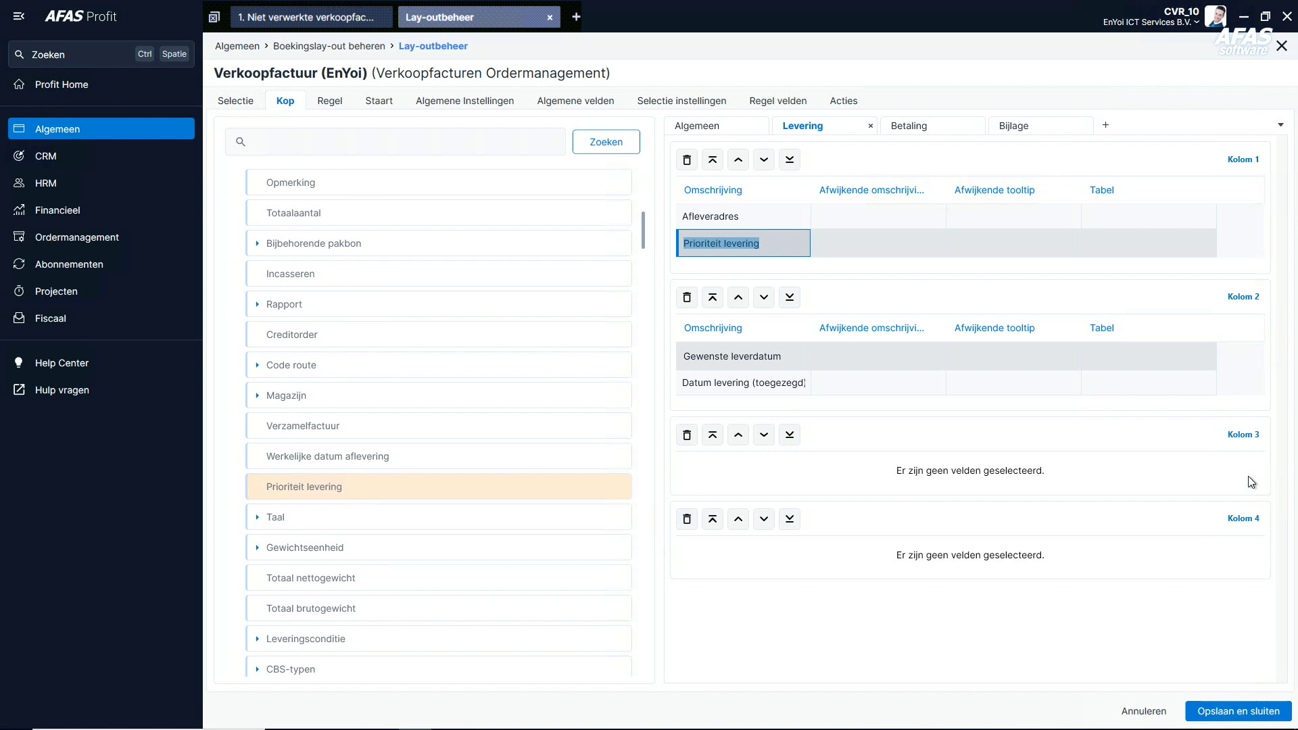
Remove the Valutakoers field from column 2 of the header's Betaling section
click(909, 129)
double_click(732, 381)
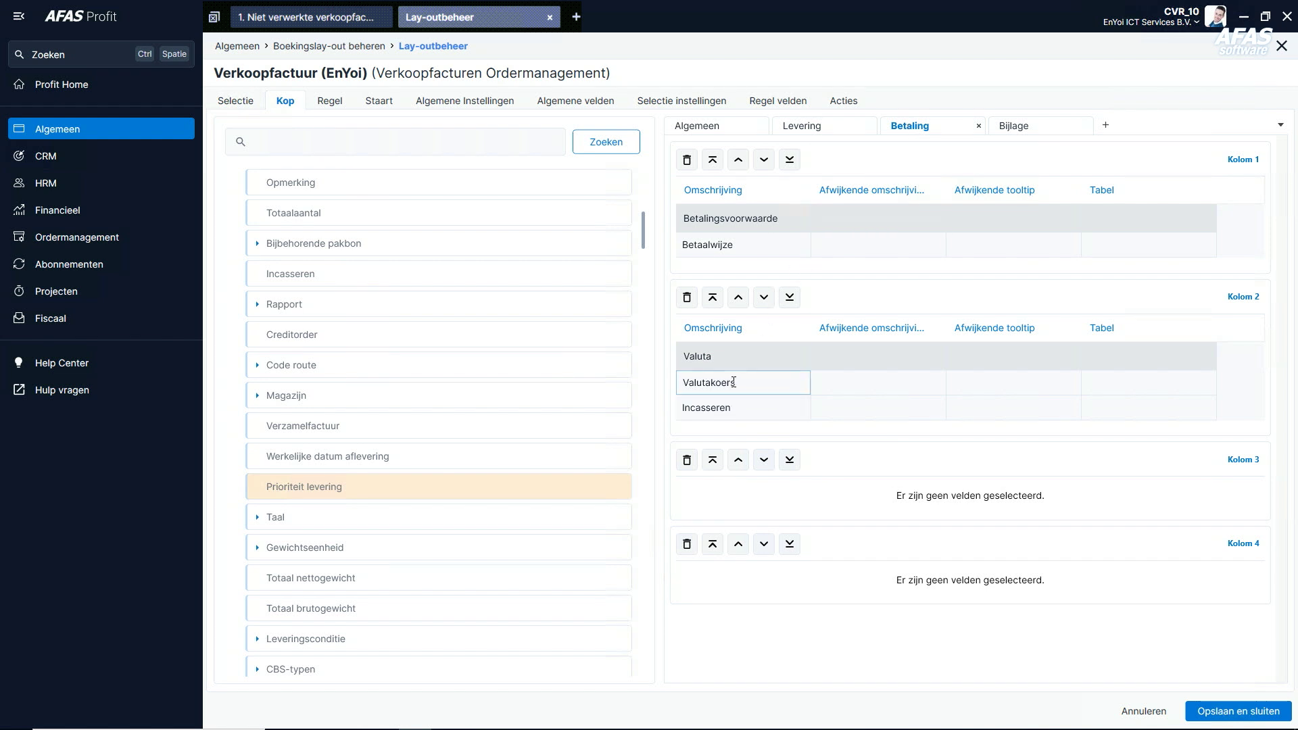
click(688, 298)
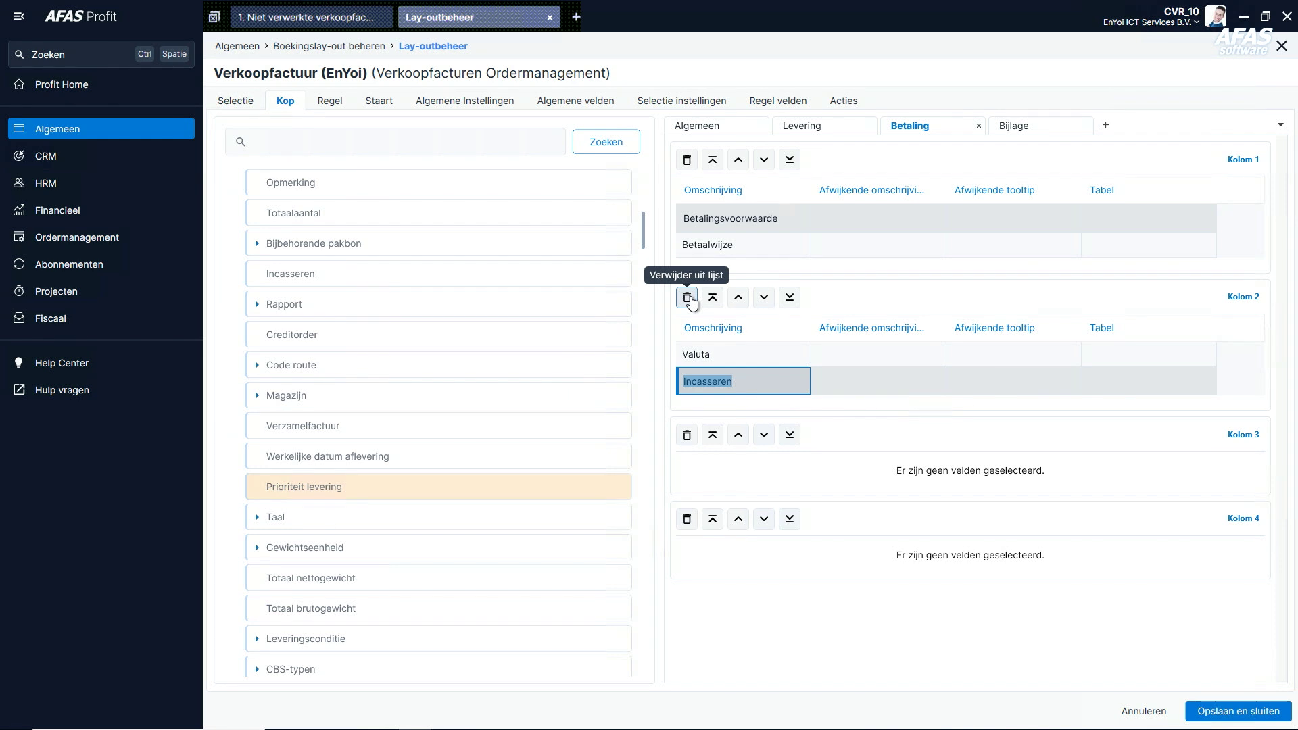
Examine the layout's line fields, its general header fields and the general settings for printing the invoice
click(326, 103)
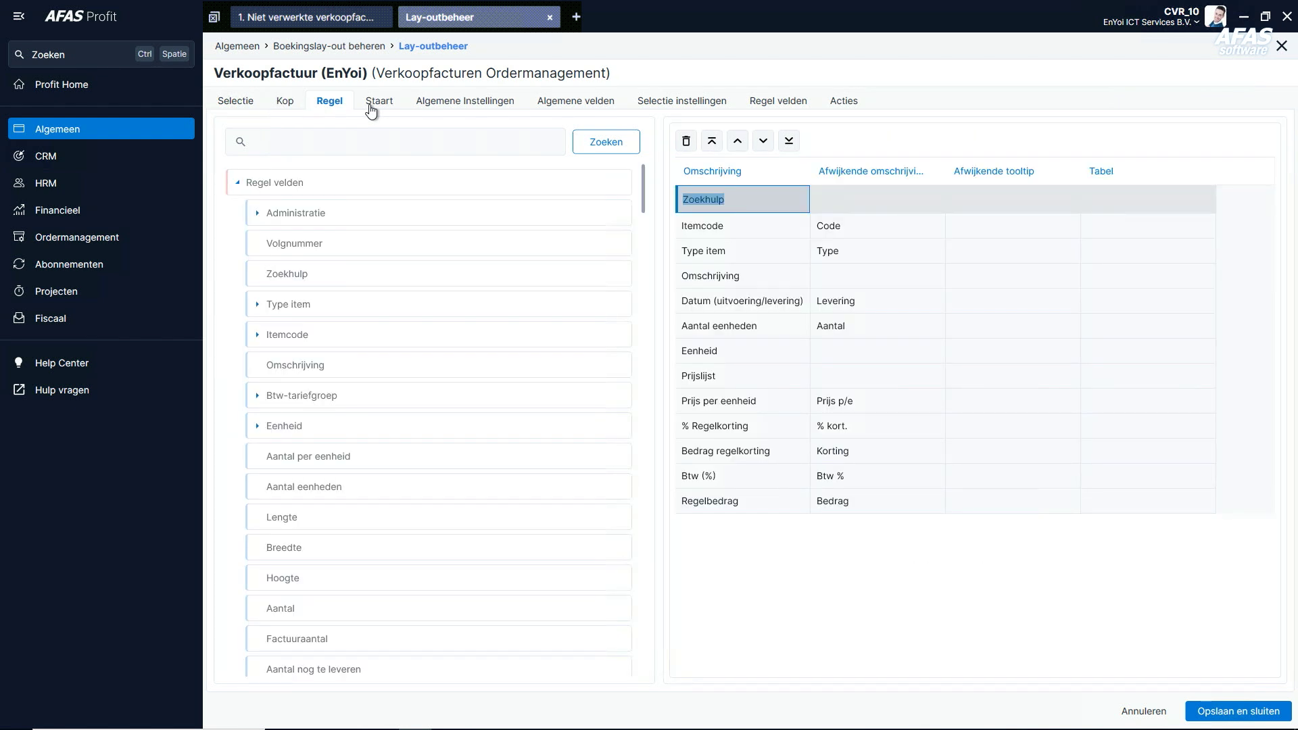
click(286, 106)
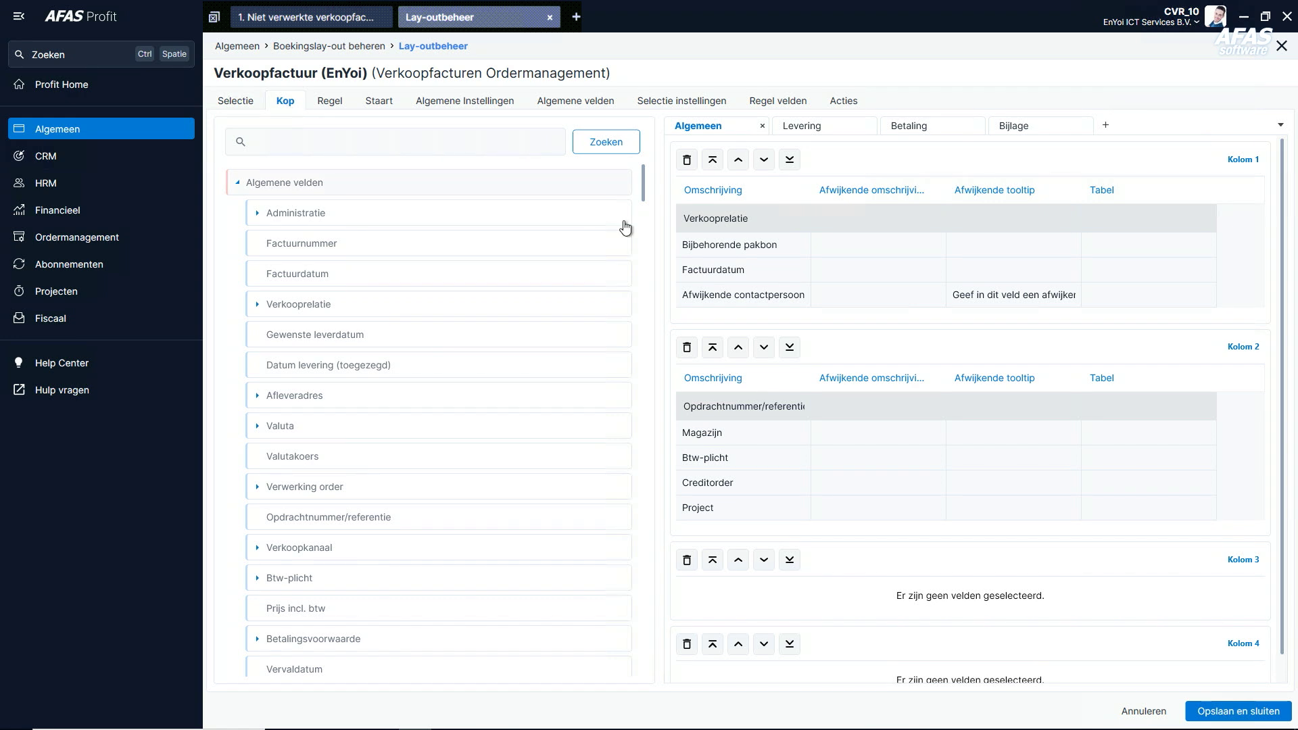
click(773, 225)
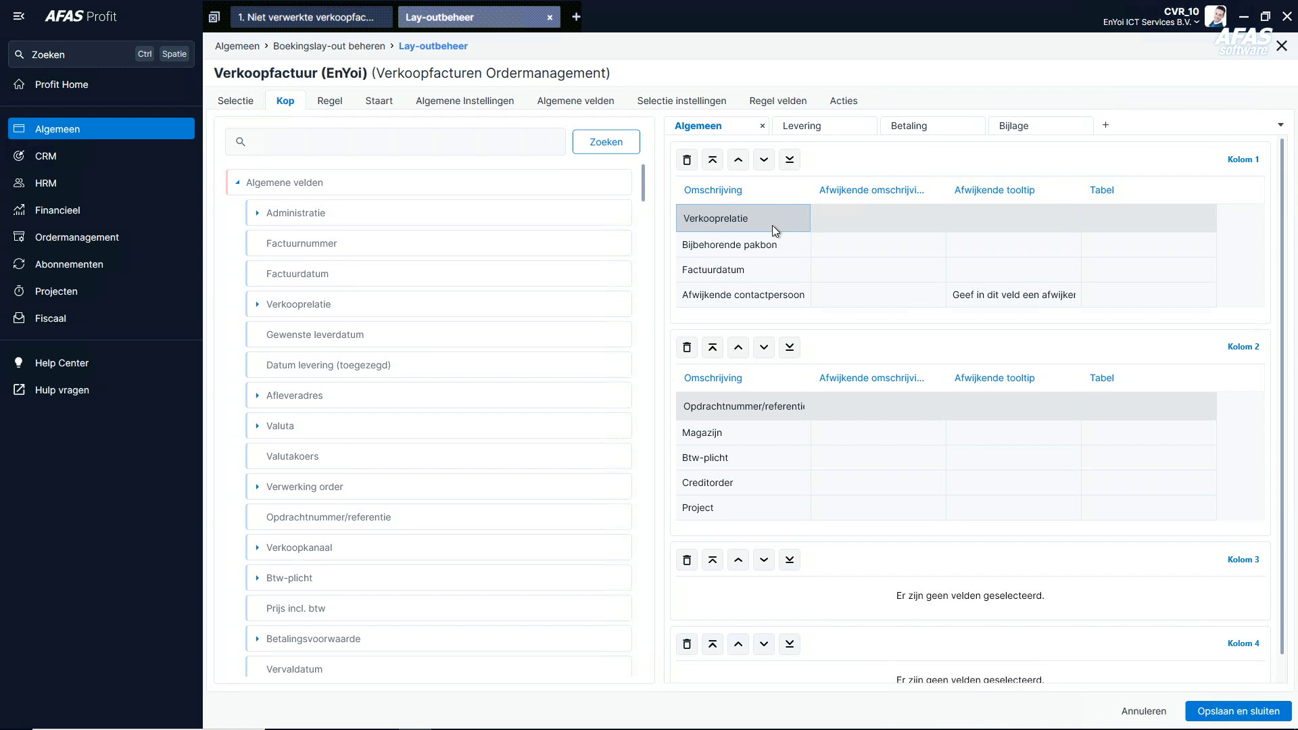
click(475, 108)
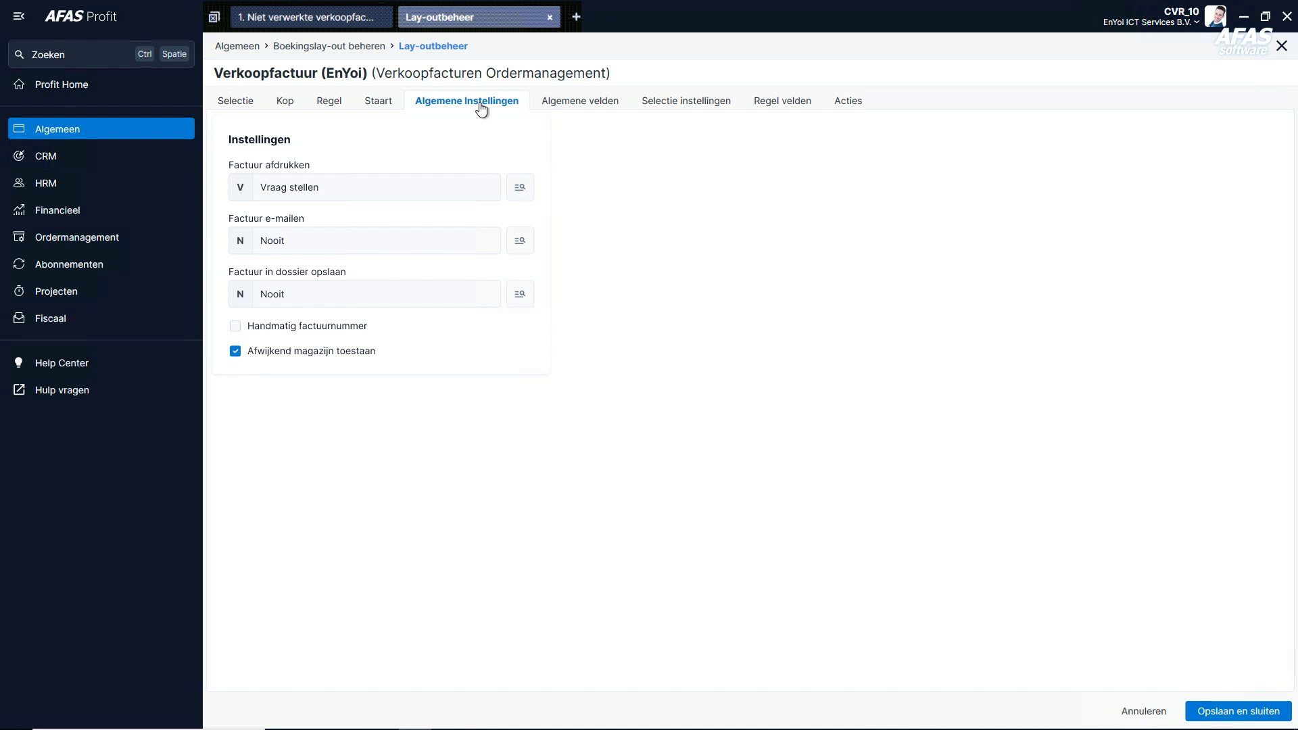
click(526, 194)
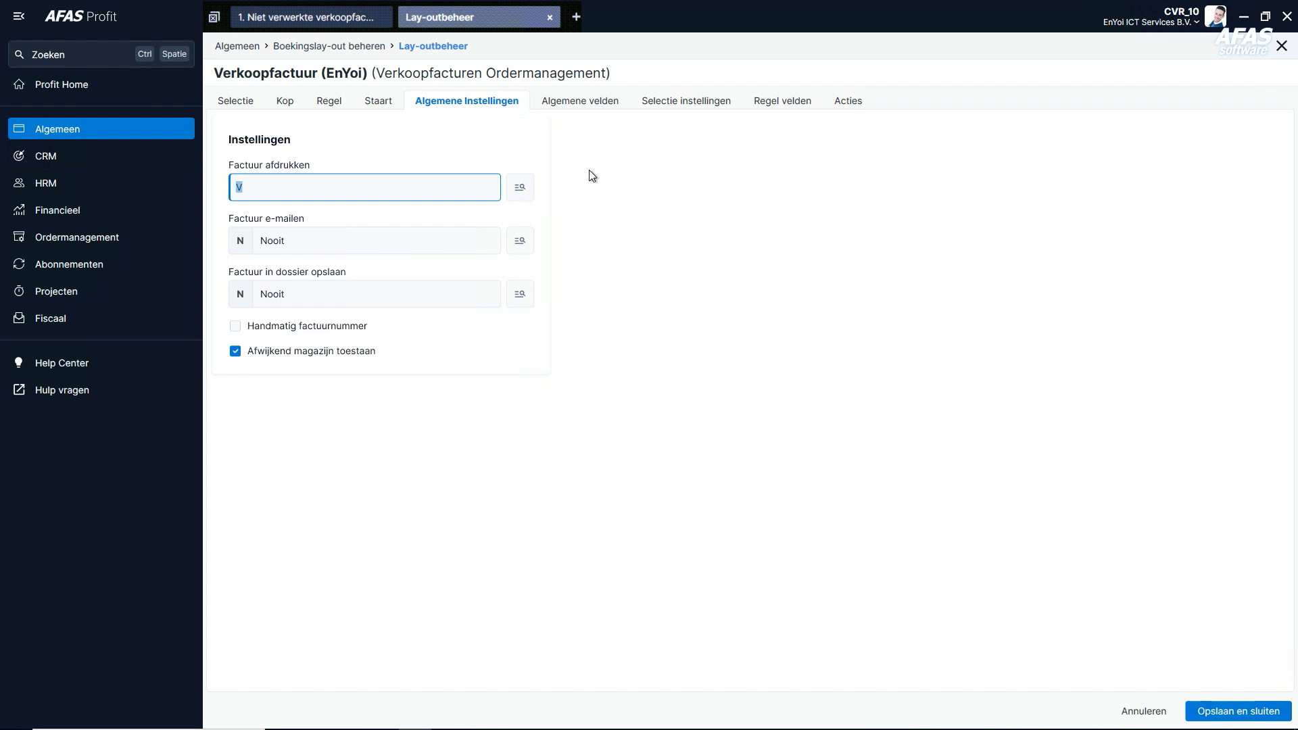
click(596, 118)
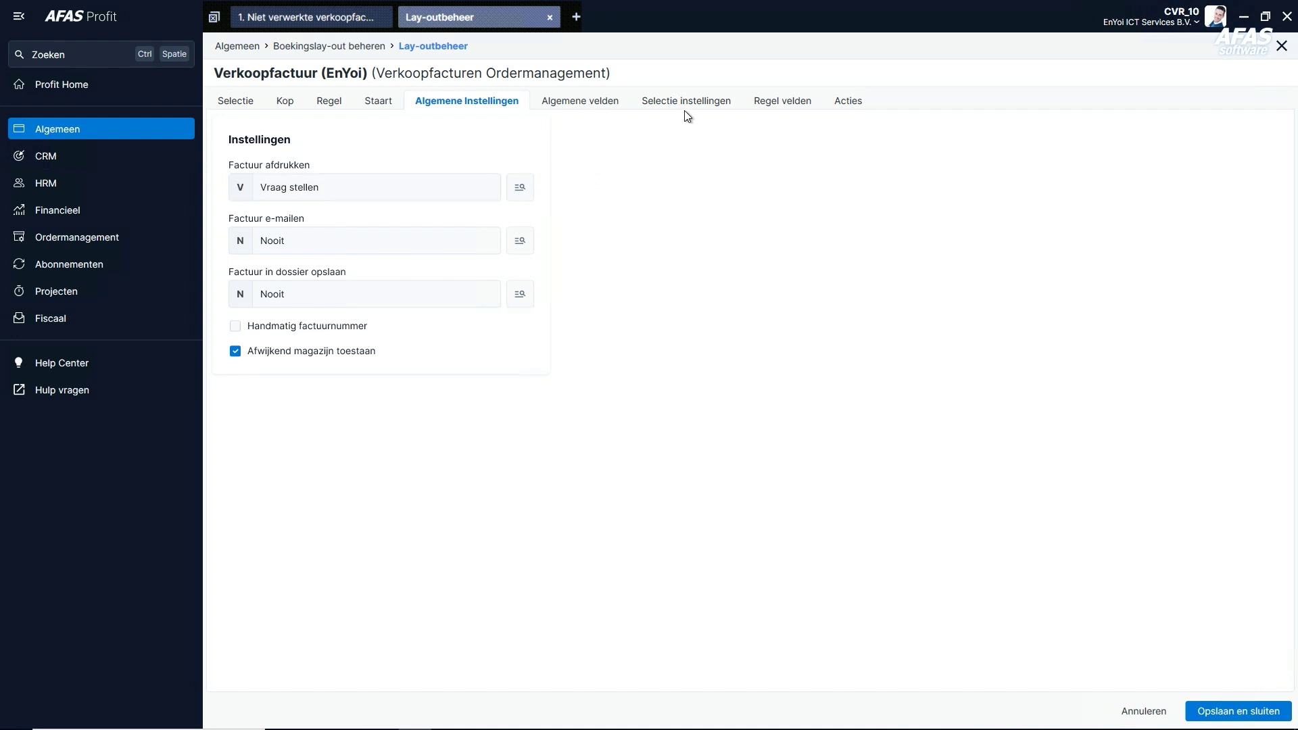
Set the preferred value of the line field Type item to a fixed value (Vaste waarde) of Art
click(775, 108)
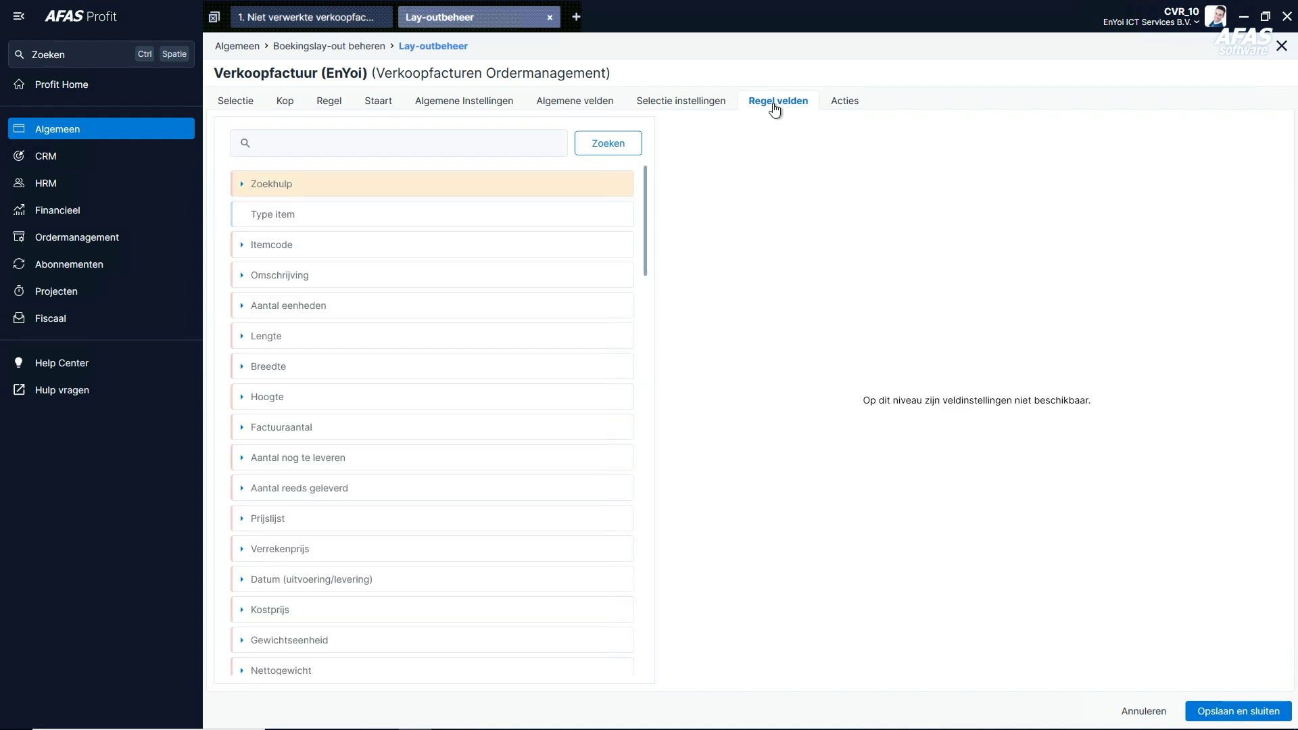
click(301, 215)
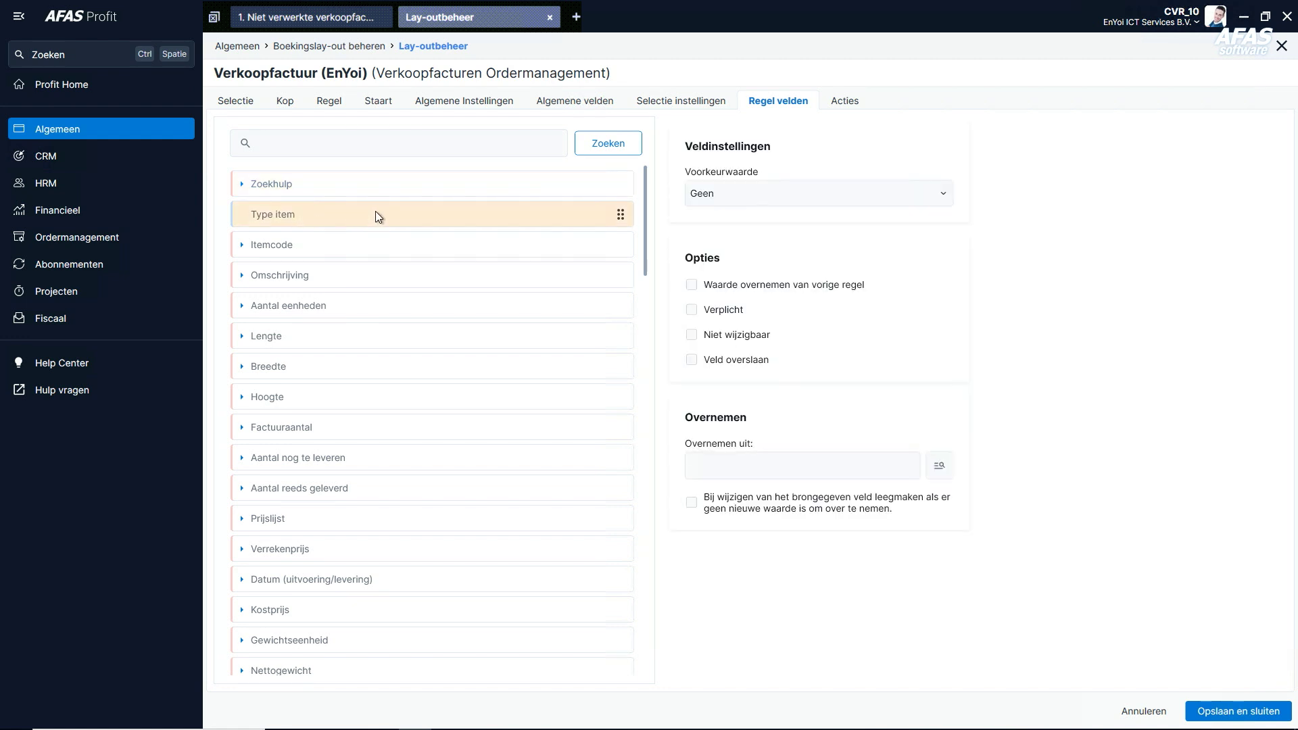
click(810, 193)
click(776, 245)
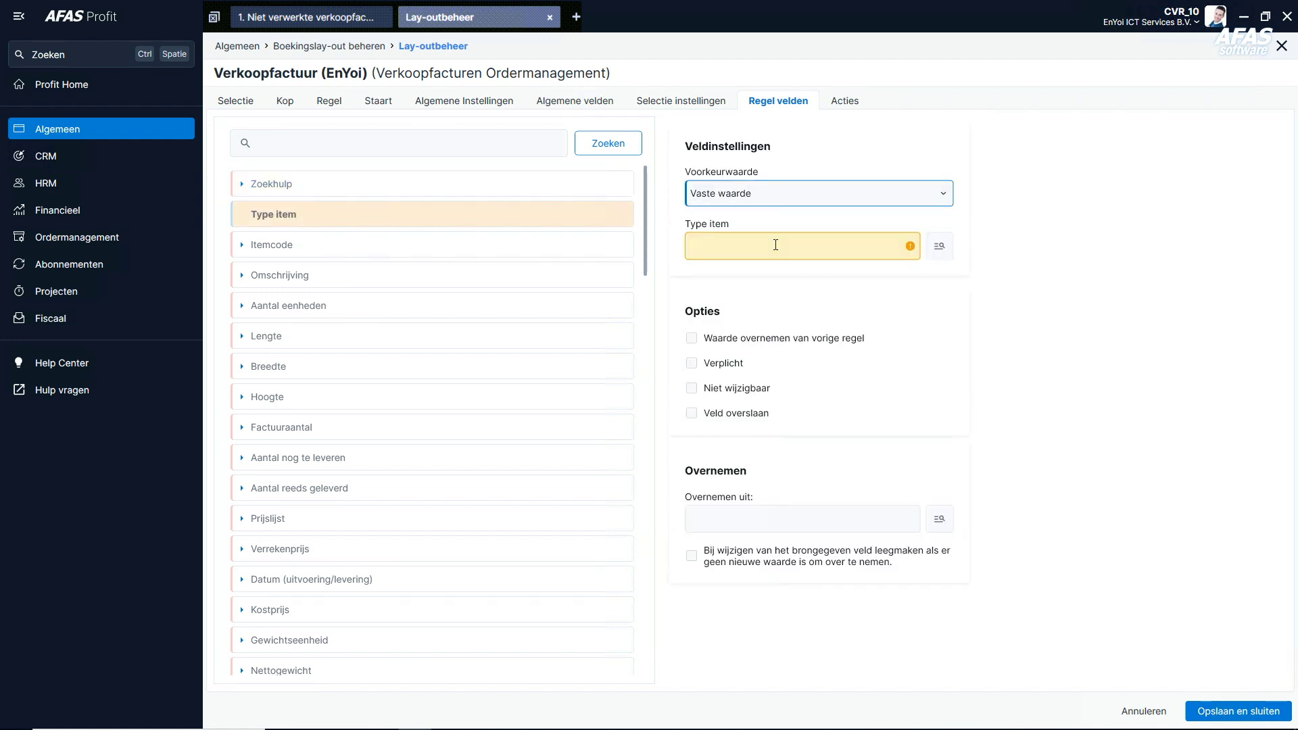
click(935, 250)
double_click(526, 318)
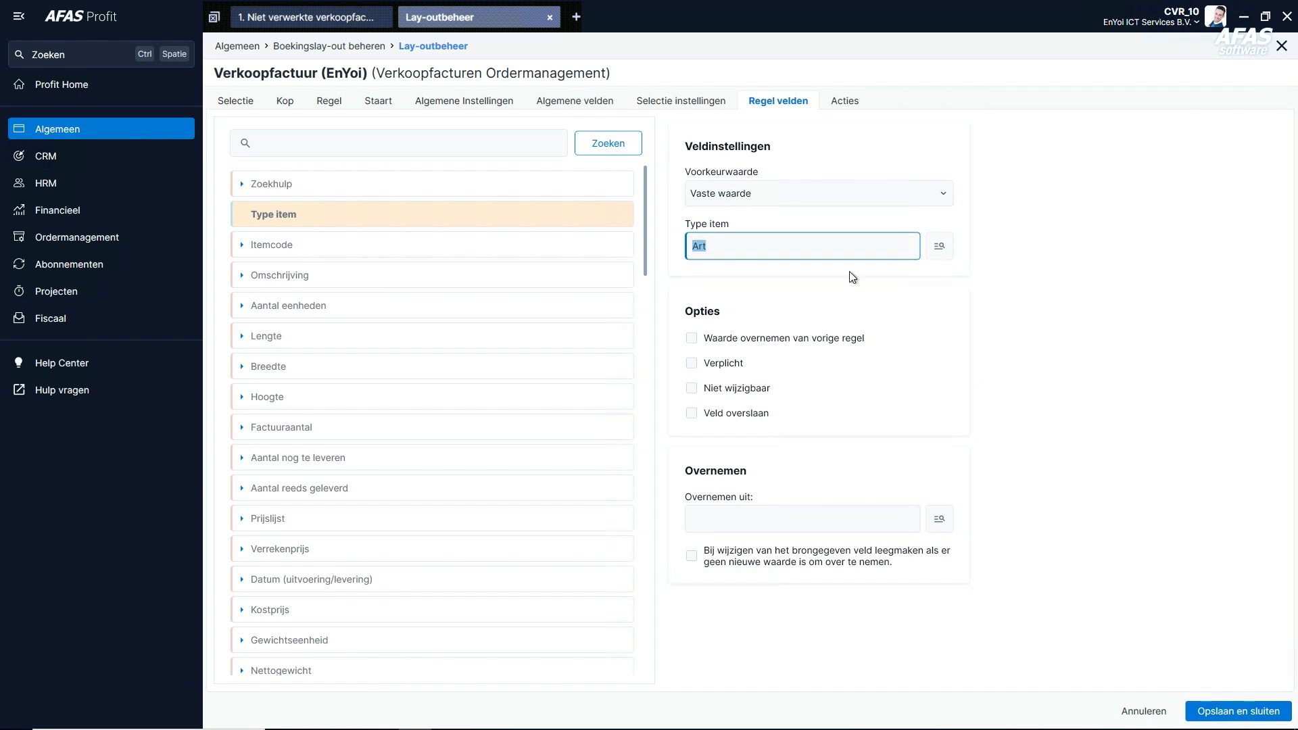
Examine the header/footer and line actions with their shortcut and hide options
click(845, 101)
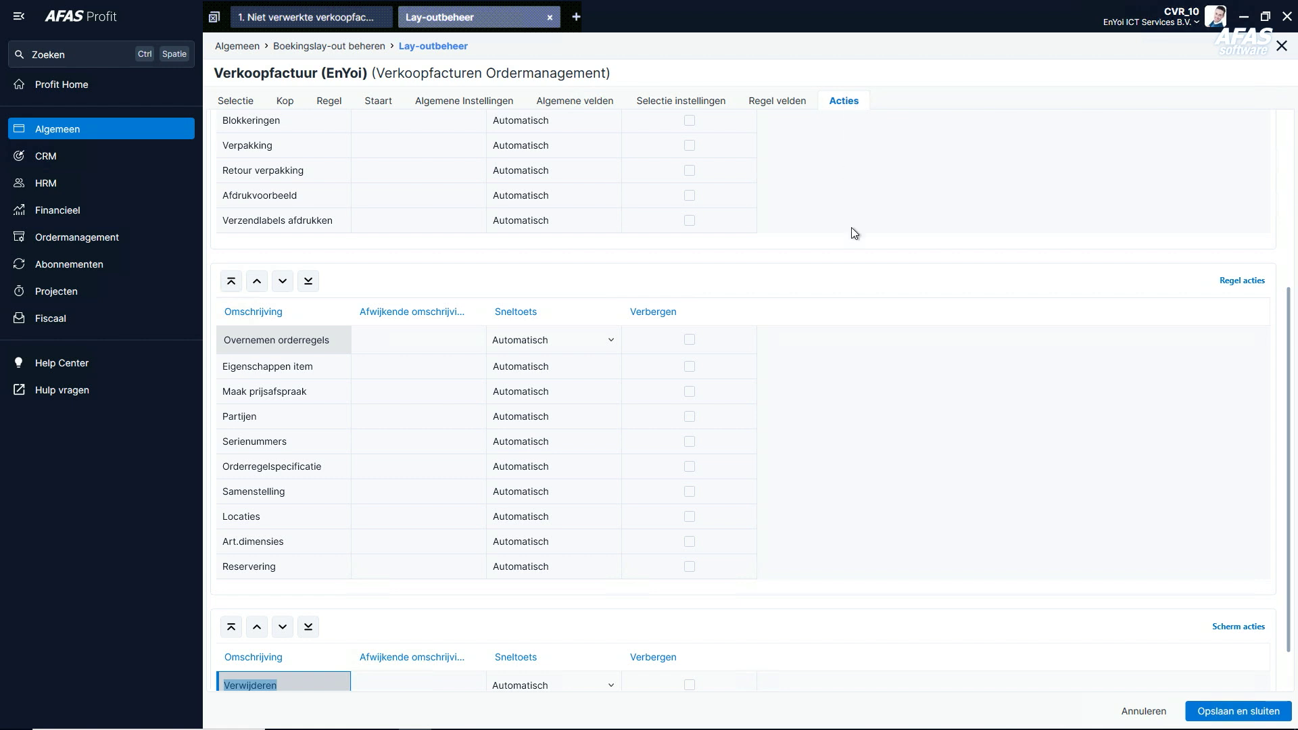
scroll(867, 240, up, 3)
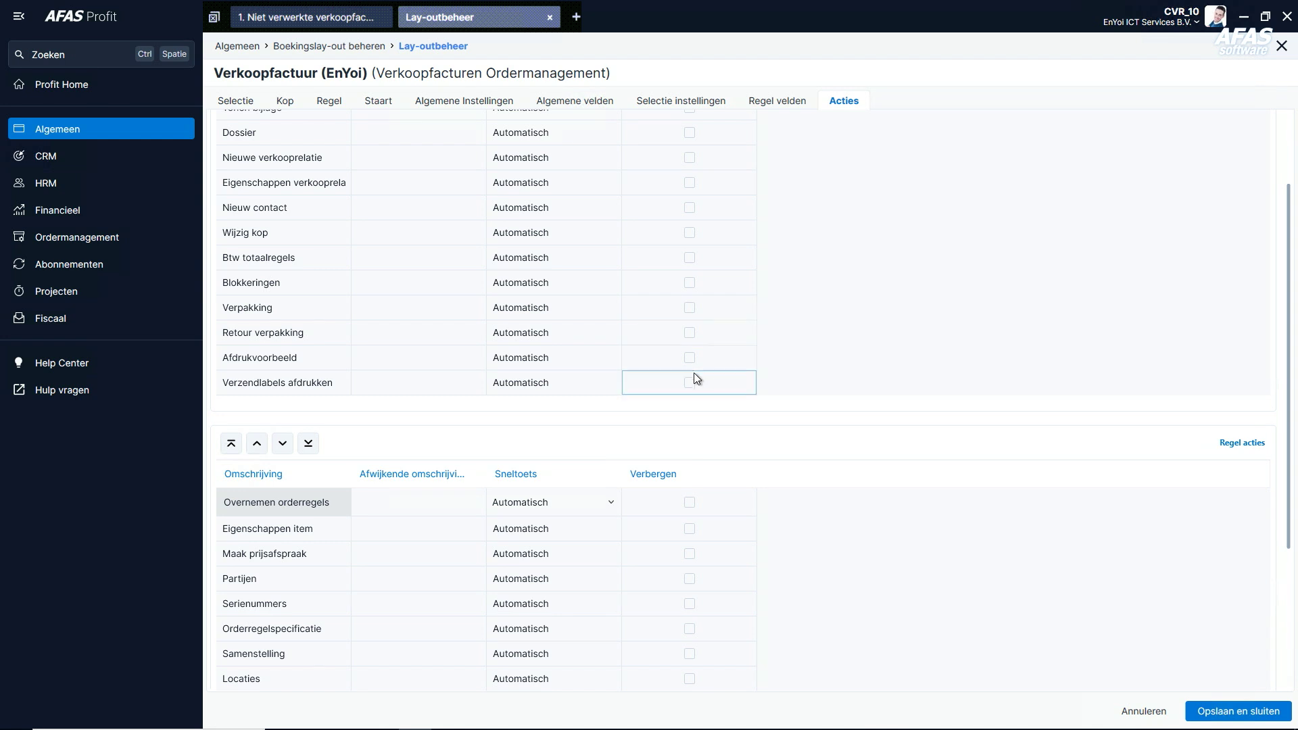
scroll(695, 375, up, 2)
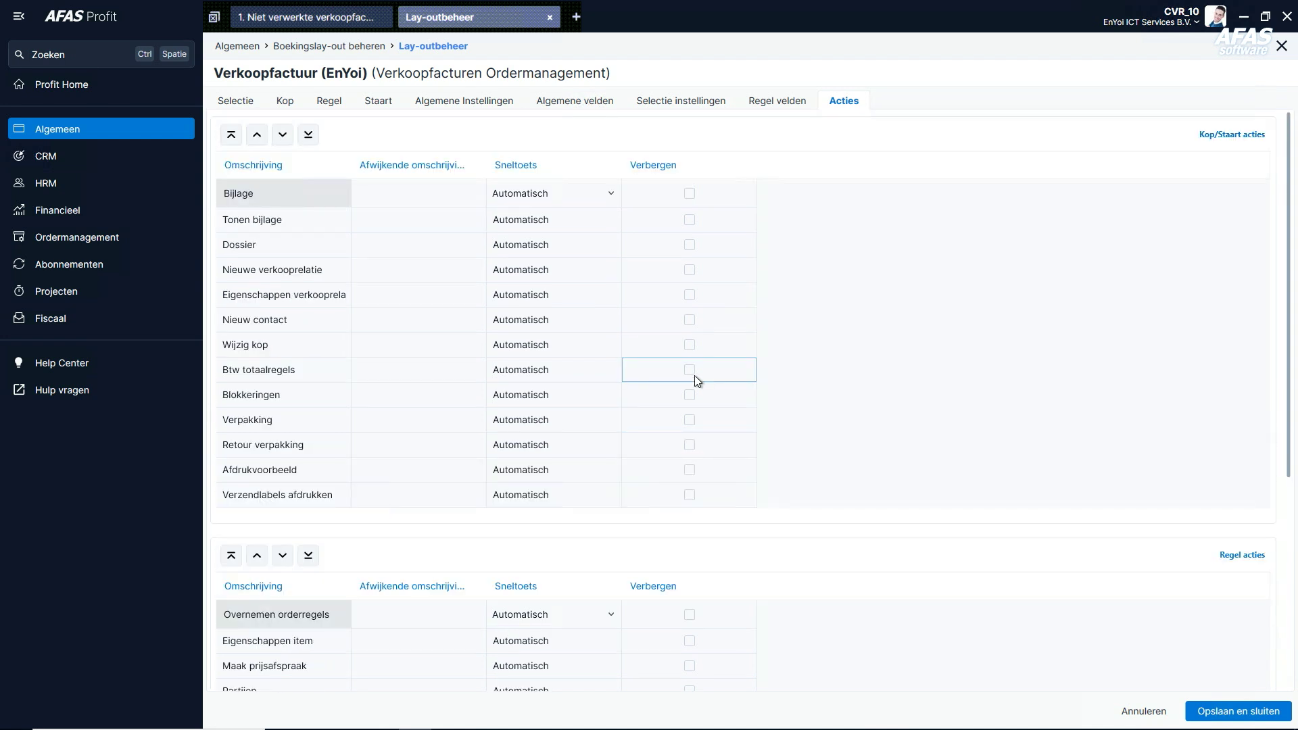
Hide the header/footer action Verzendlabels afdrukken and give the action Nieuwe verkooprelatie the alternative description Nieuwe debiteur
click(689, 496)
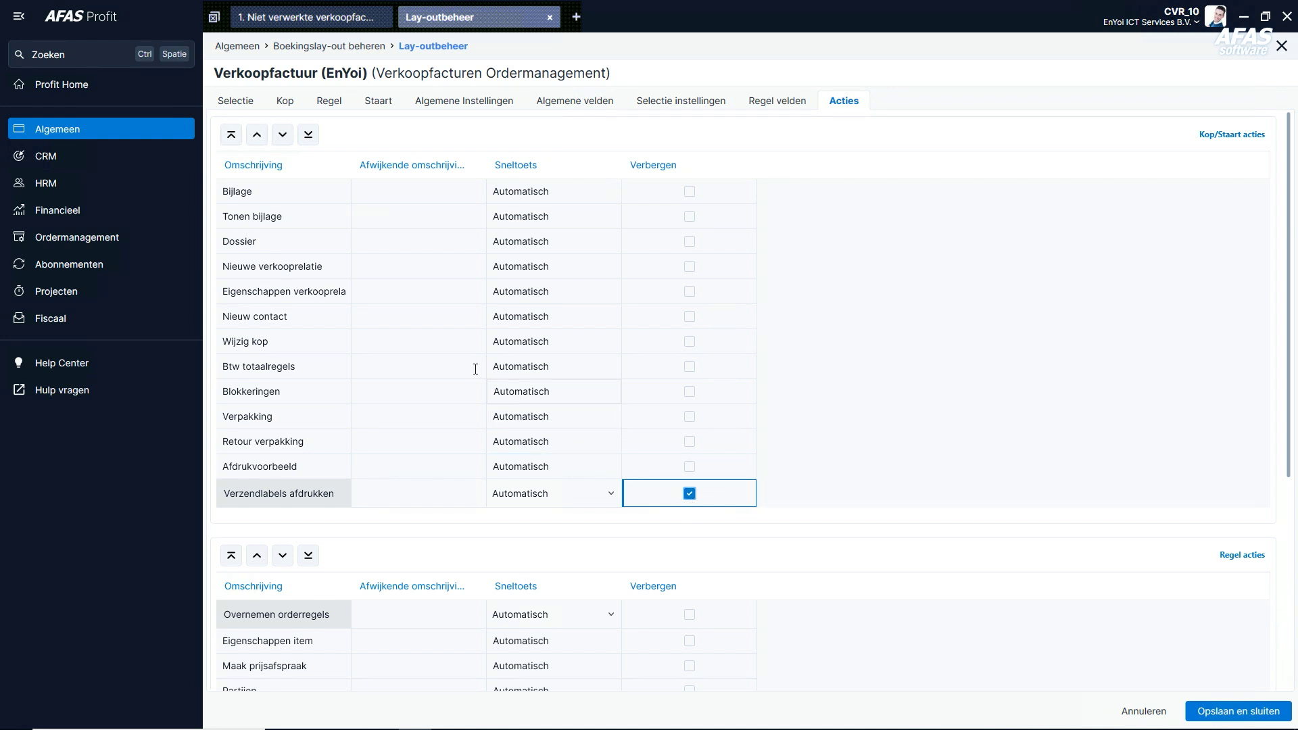
click(363, 266)
text(Nieuwe debiteur)
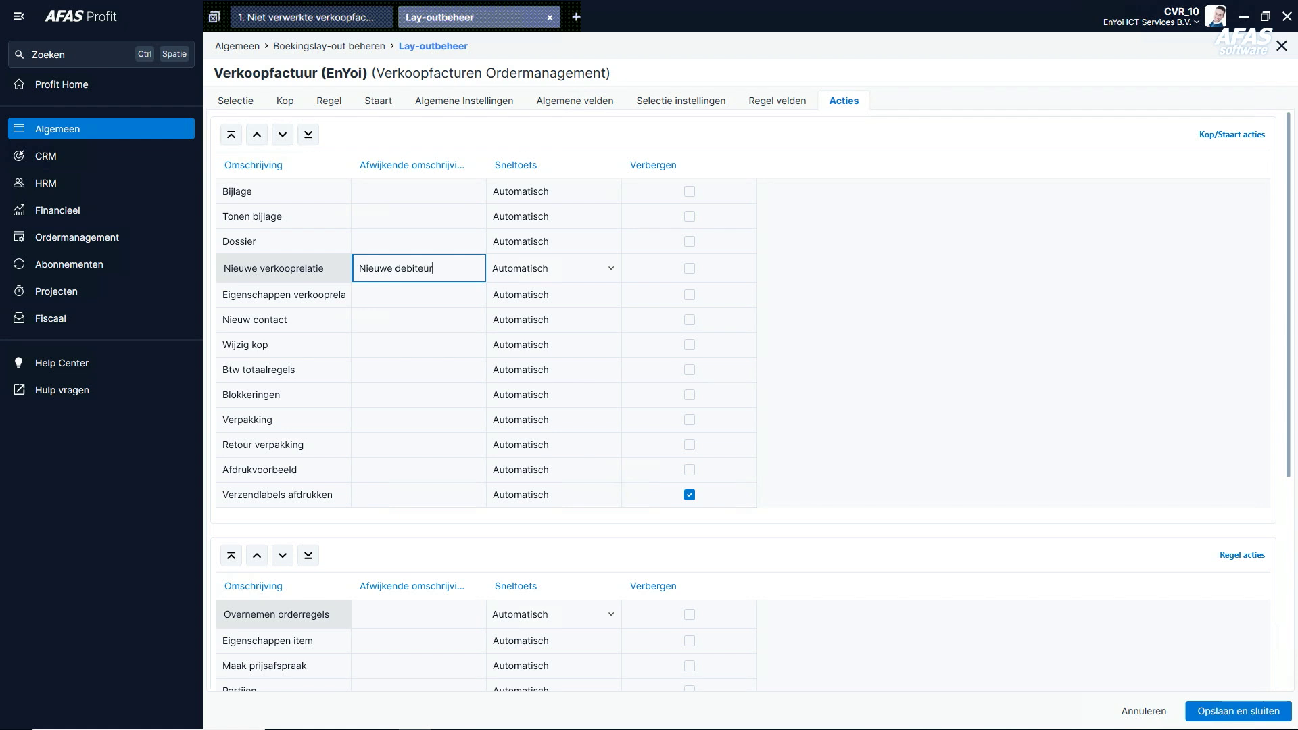
Assign the shortcut Shift + Ctrl + D to the Nieuwe verkooprelatie action and save the layout
click(610, 271)
scroll(551, 405, down, 8)
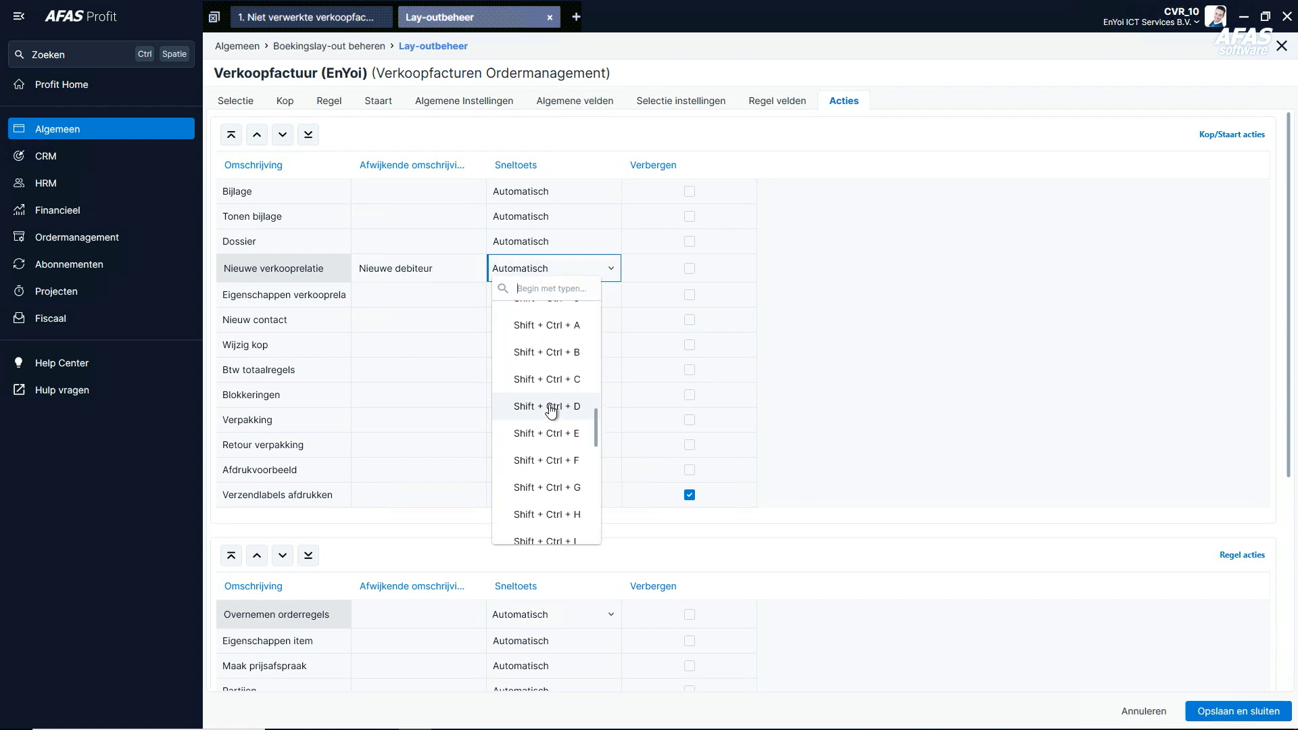
click(566, 407)
click(576, 406)
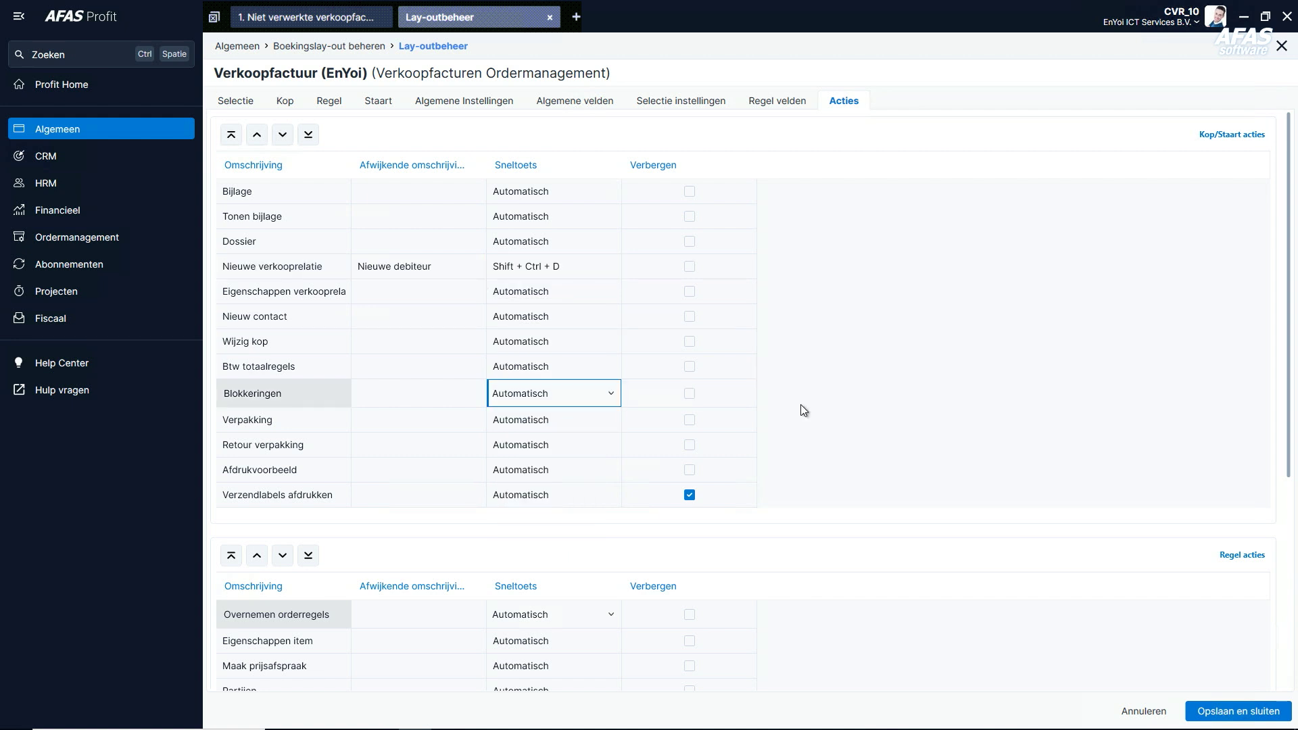
click(1215, 711)
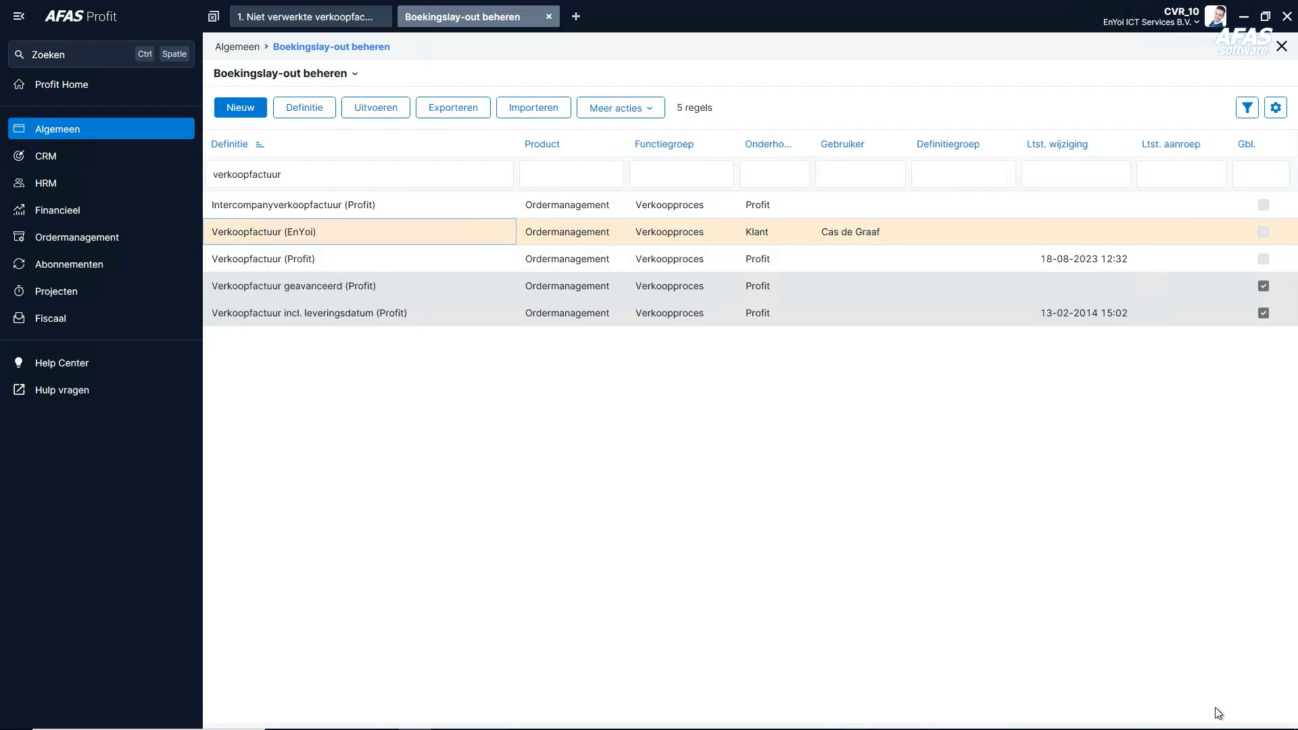
Start a new sales invoice with the Verkoopfactuur (EnYoi) layout, check its header, line and footer areas, and close it without saving
click(320, 19)
click(243, 106)
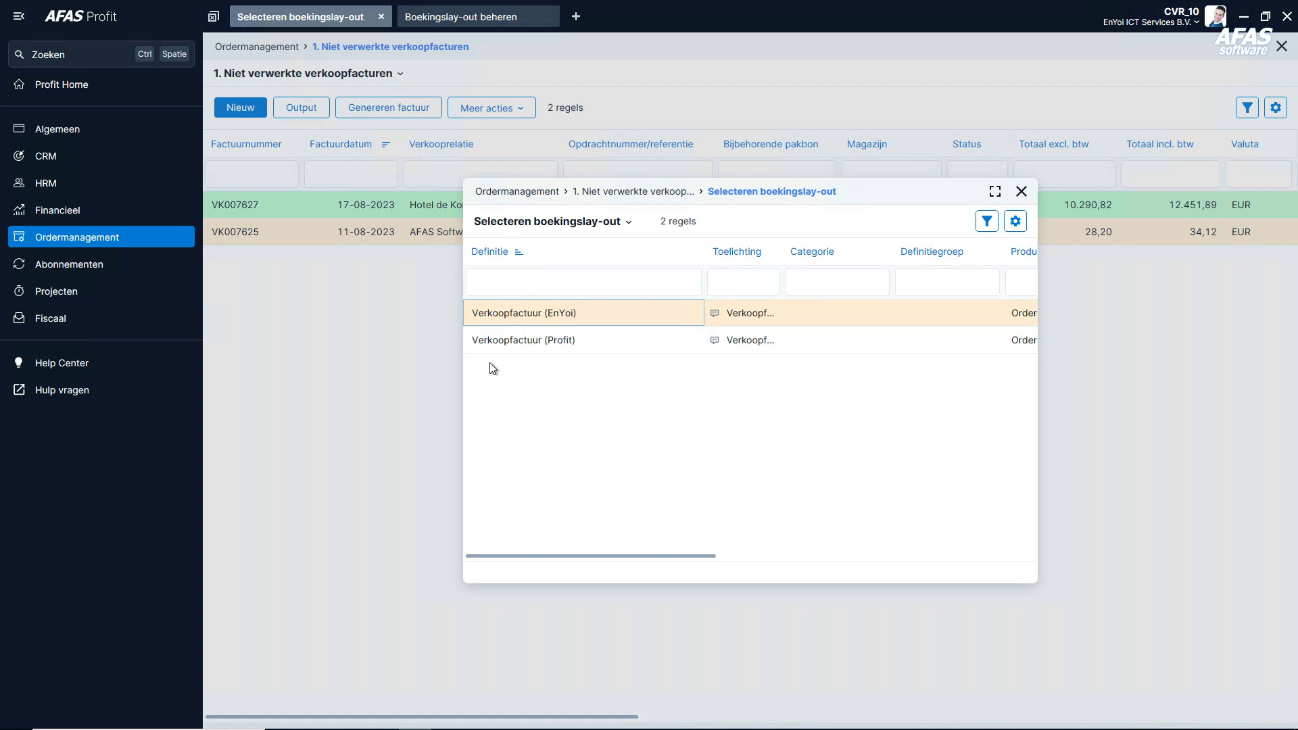
click(501, 315)
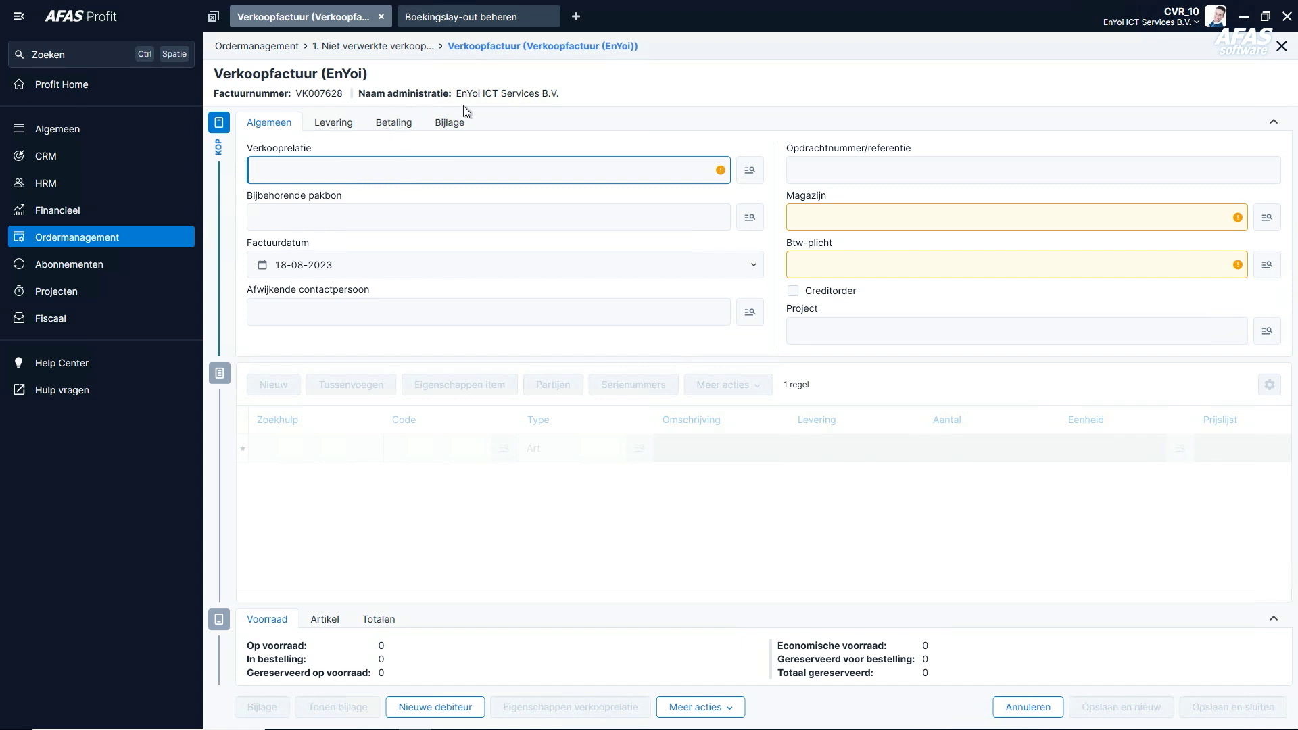
click(340, 127)
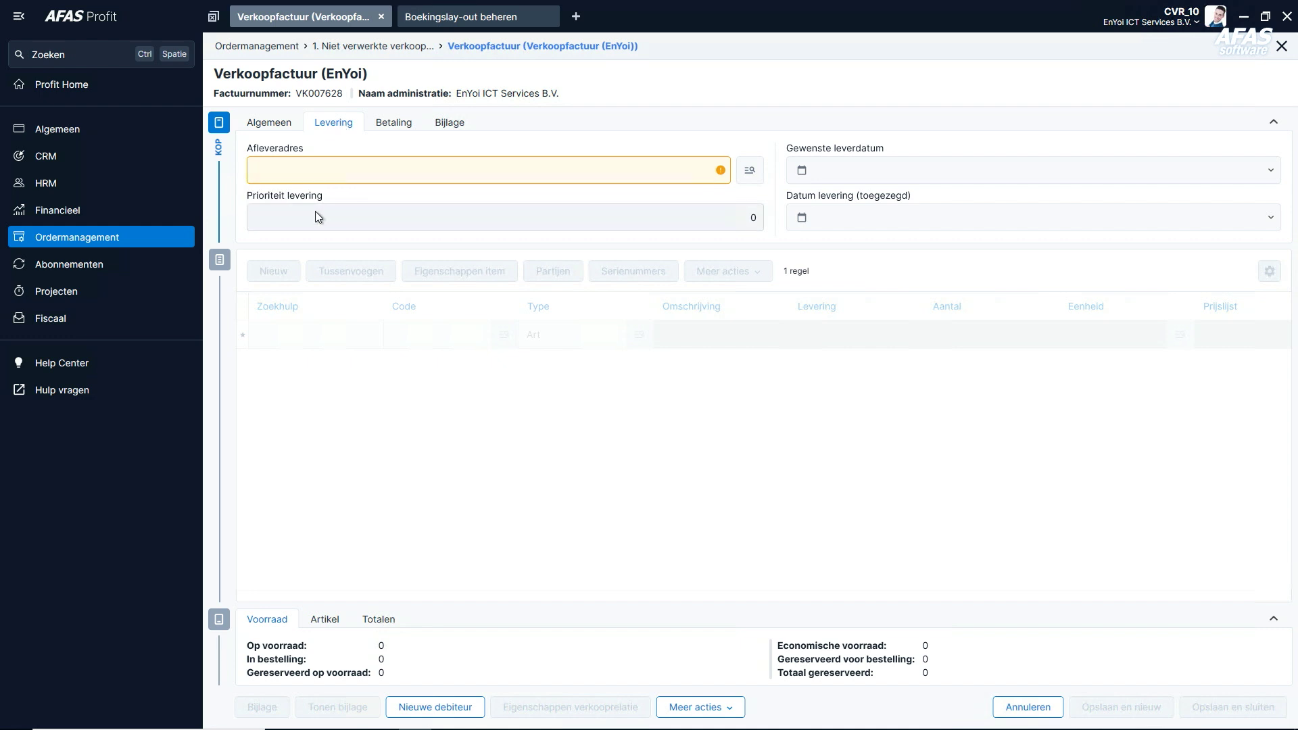
click(444, 541)
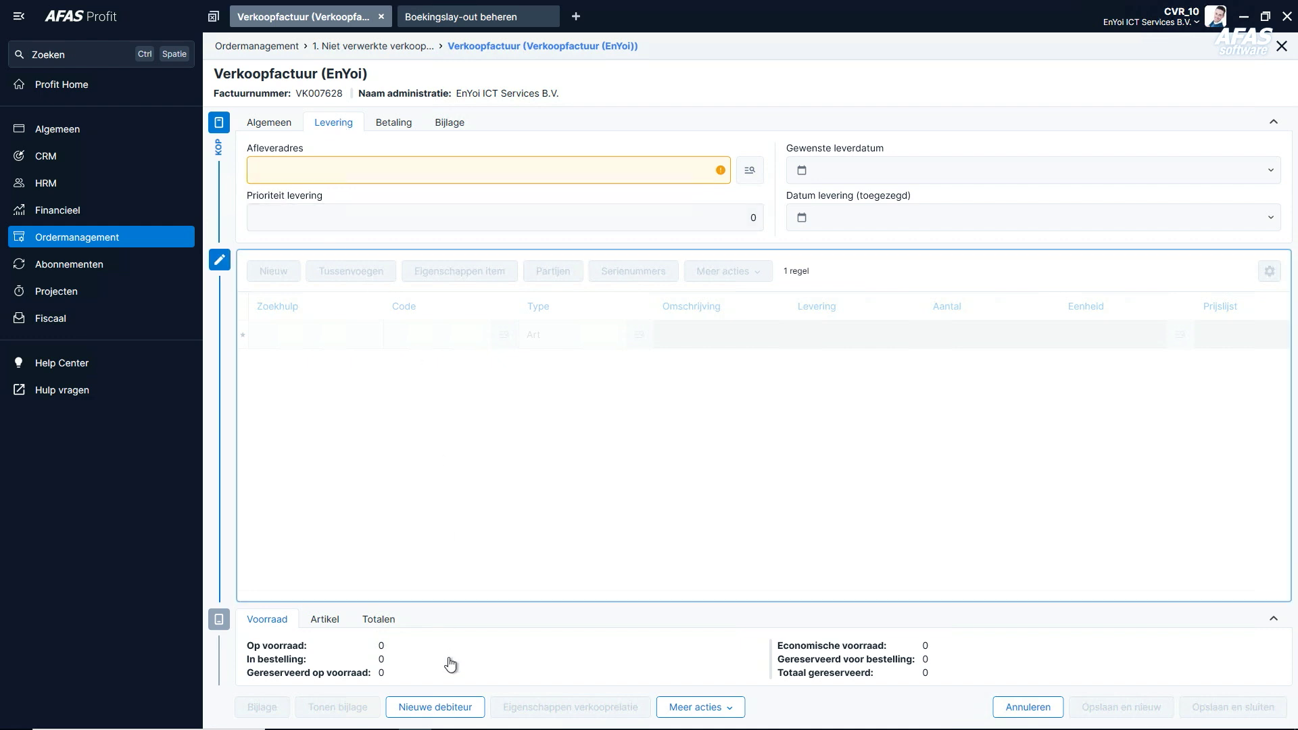
click(444, 687)
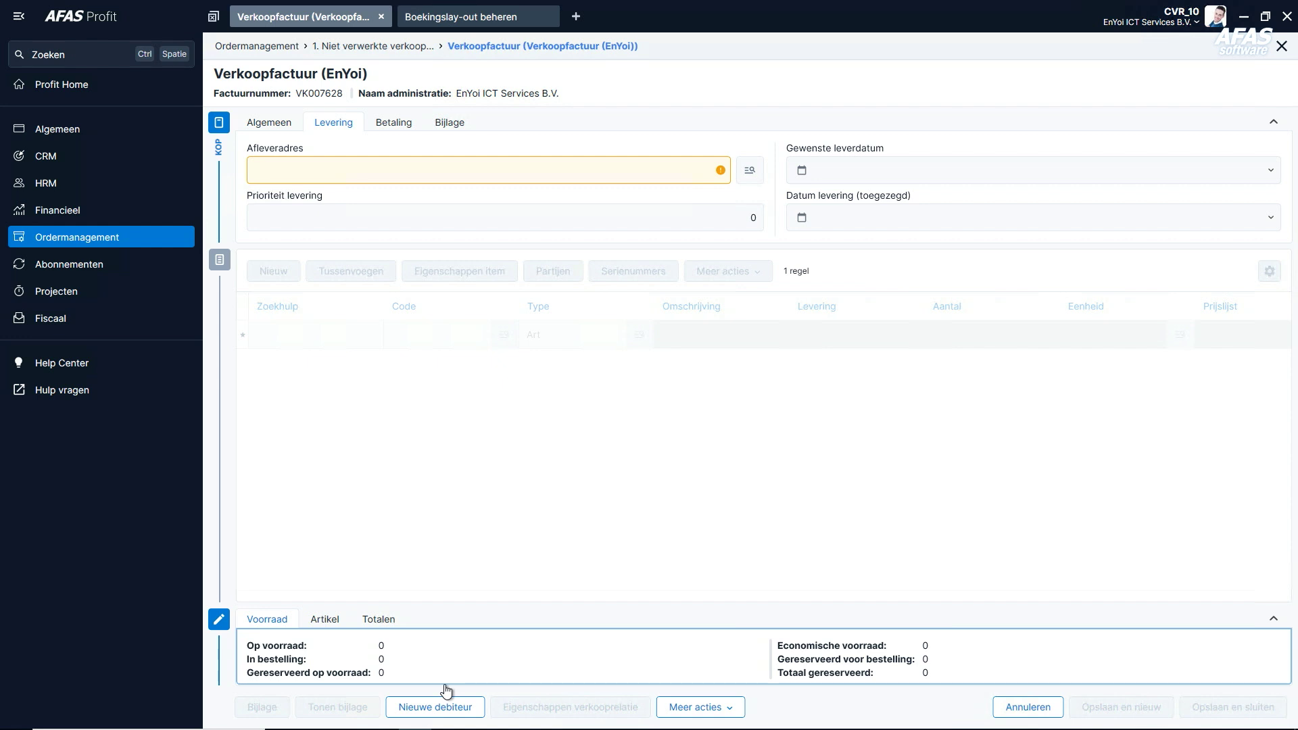
click(1282, 47)
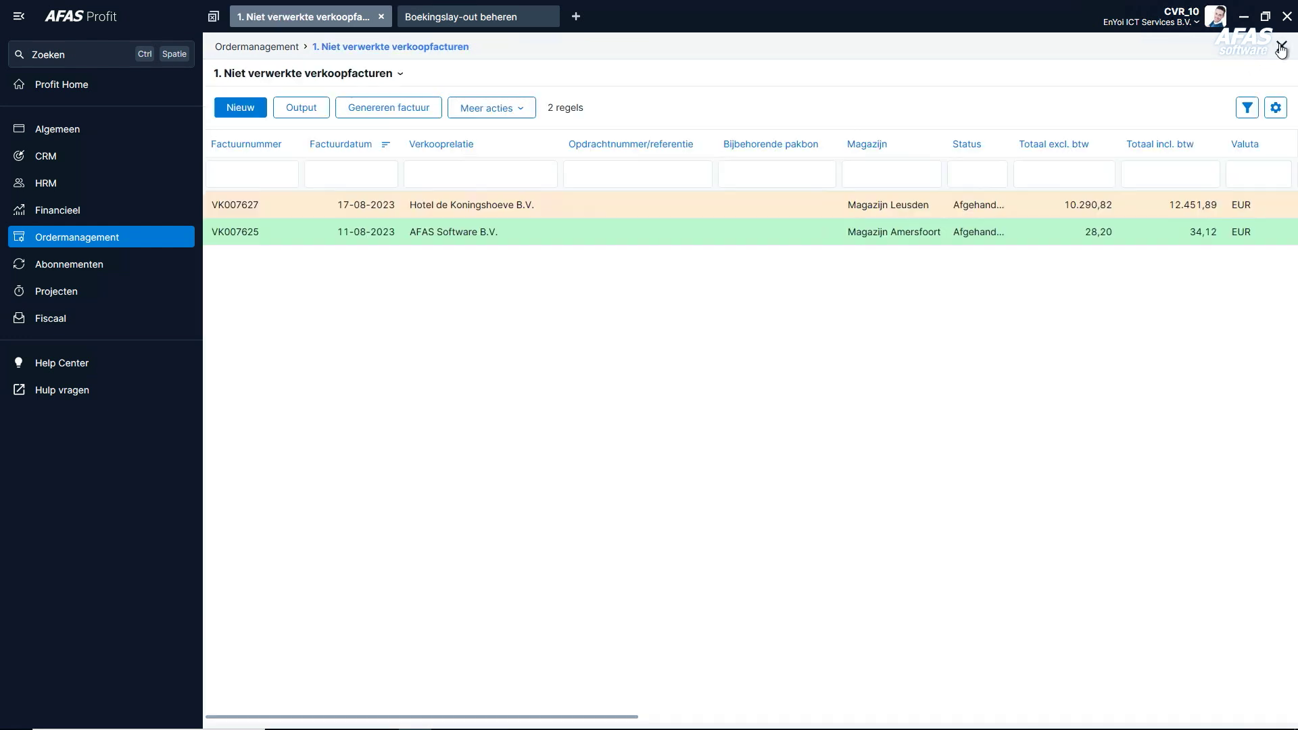
Block the standard booking layout Verkoopfactuur (Profit) and save its properties
click(473, 20)
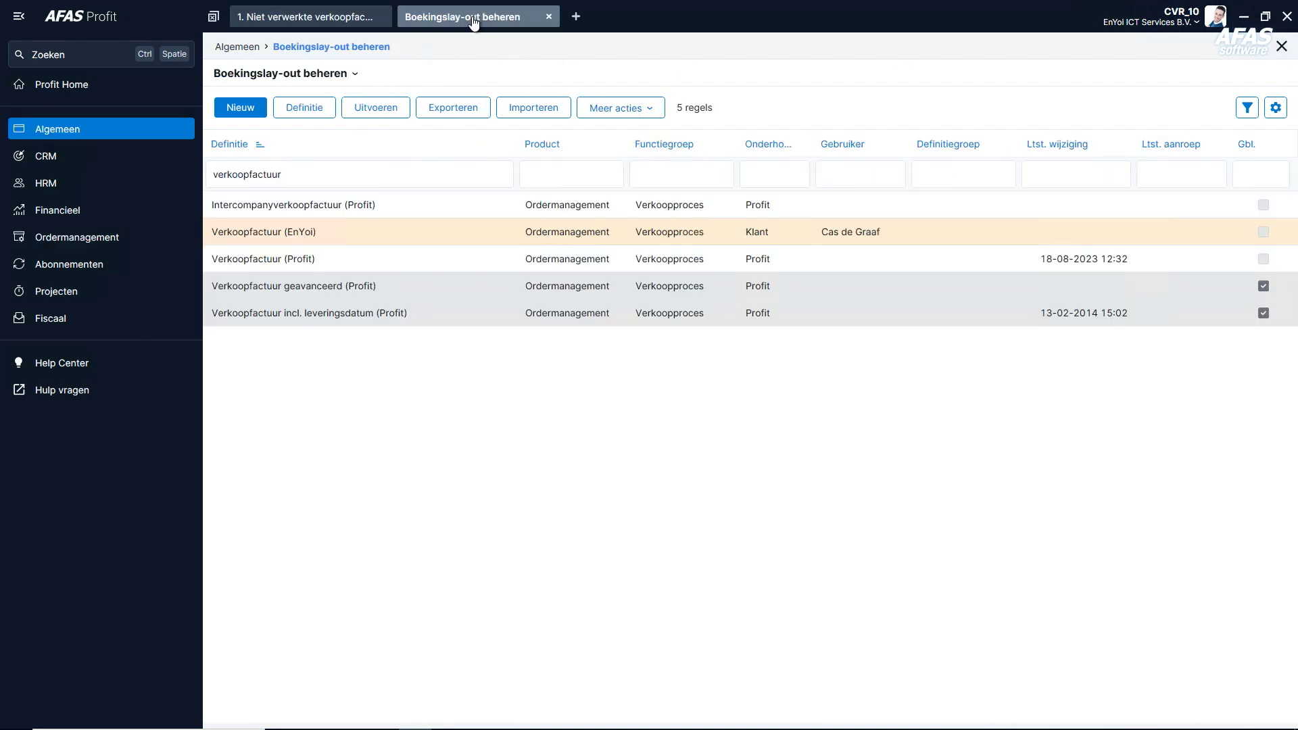
click(290, 260)
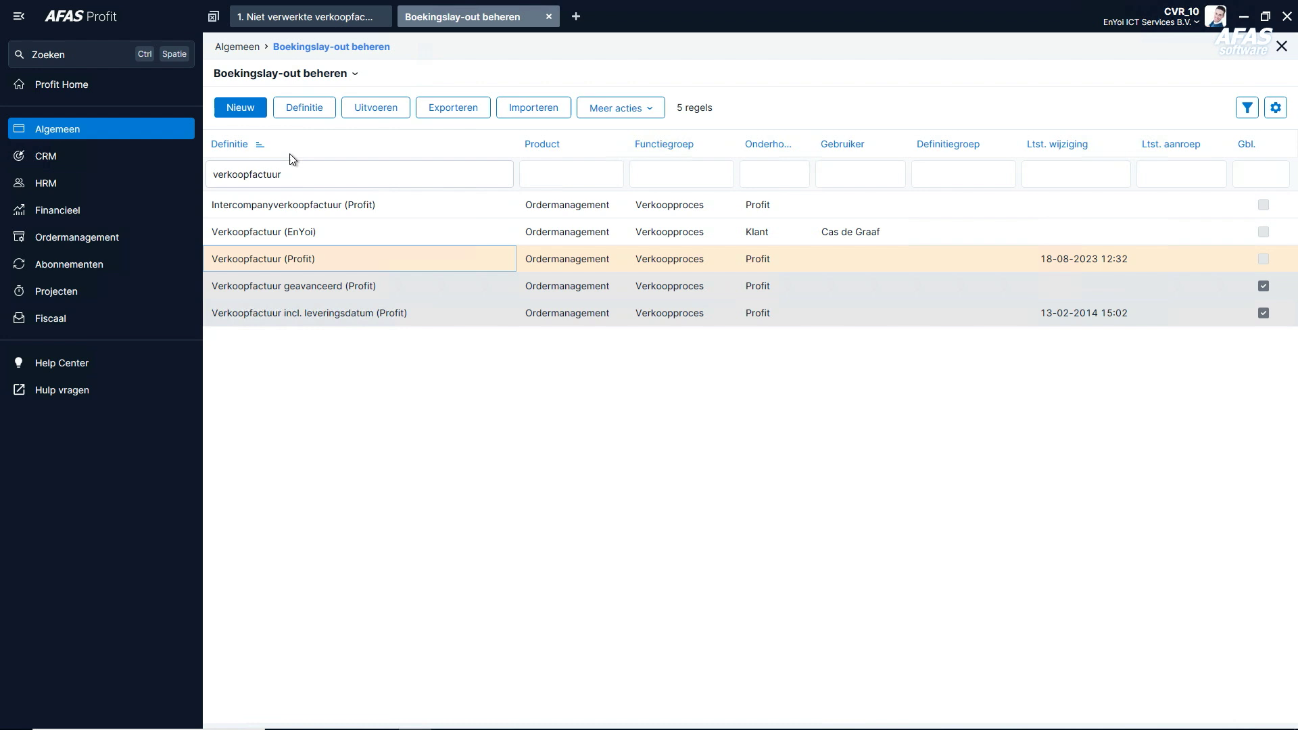
click(307, 110)
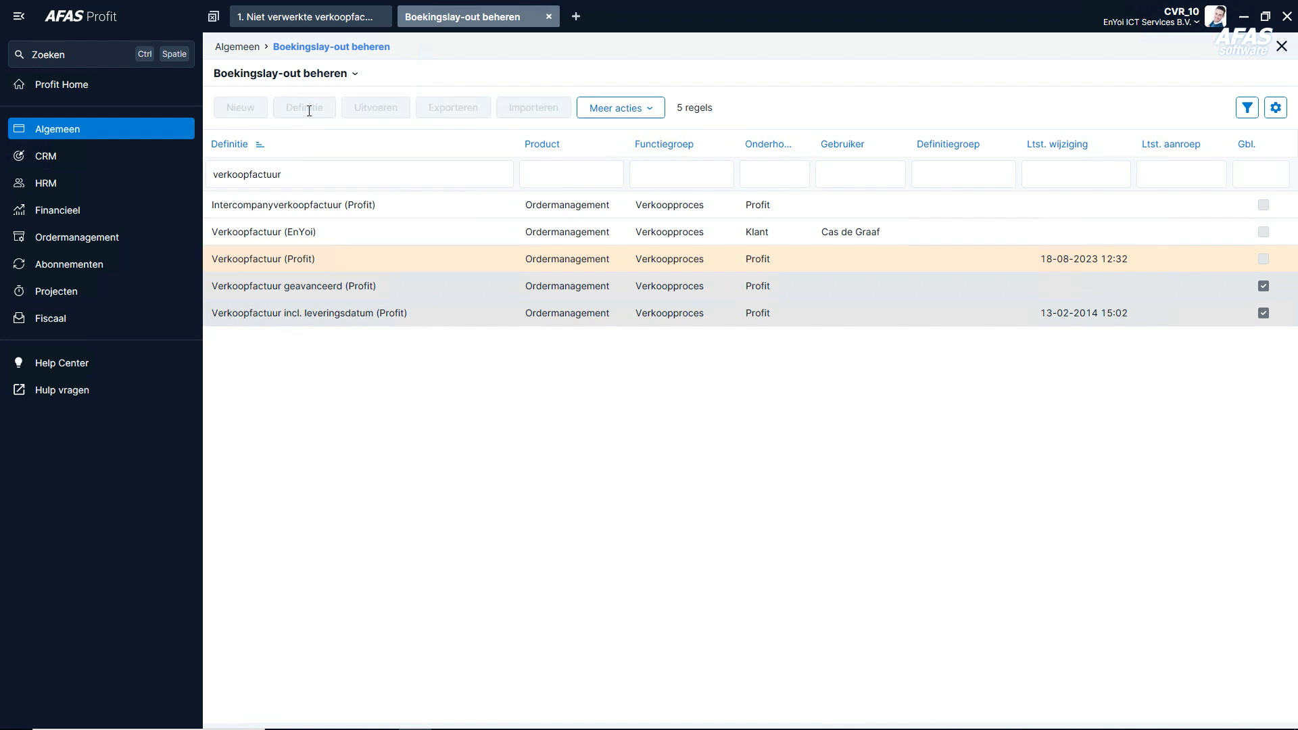
click(440, 473)
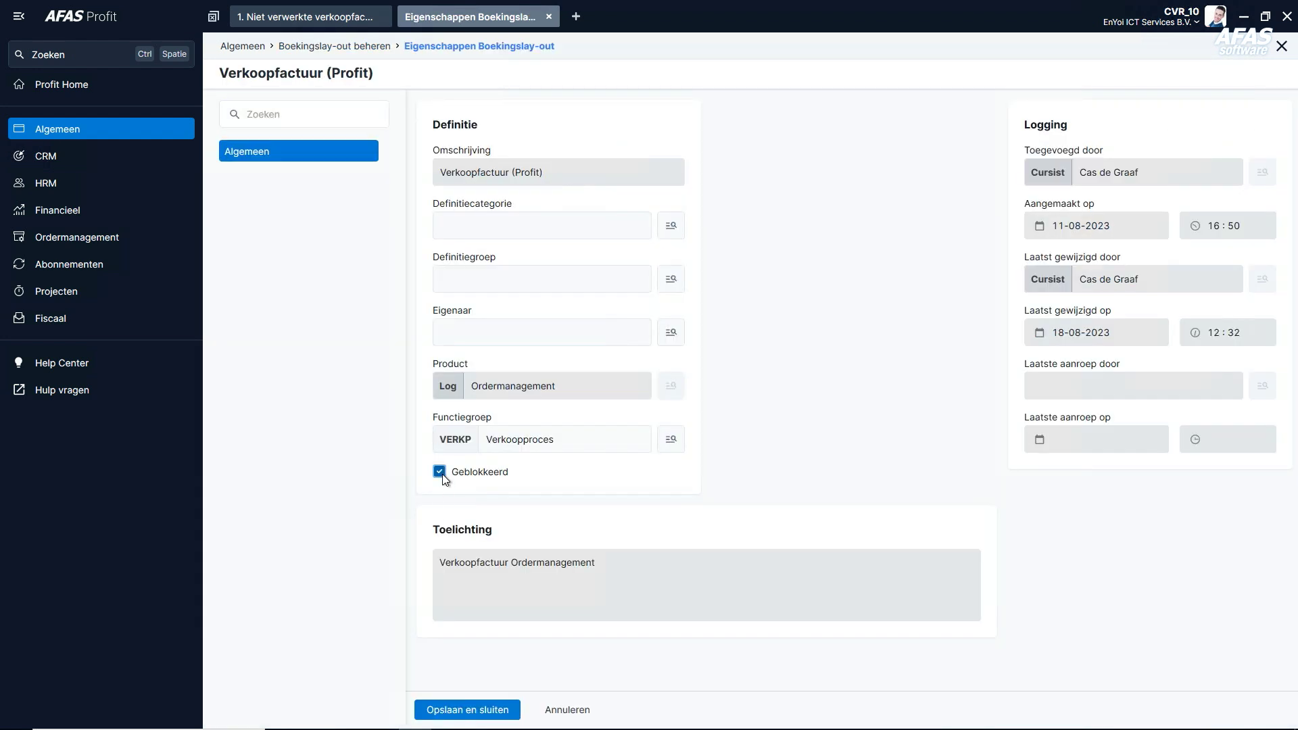
click(469, 710)
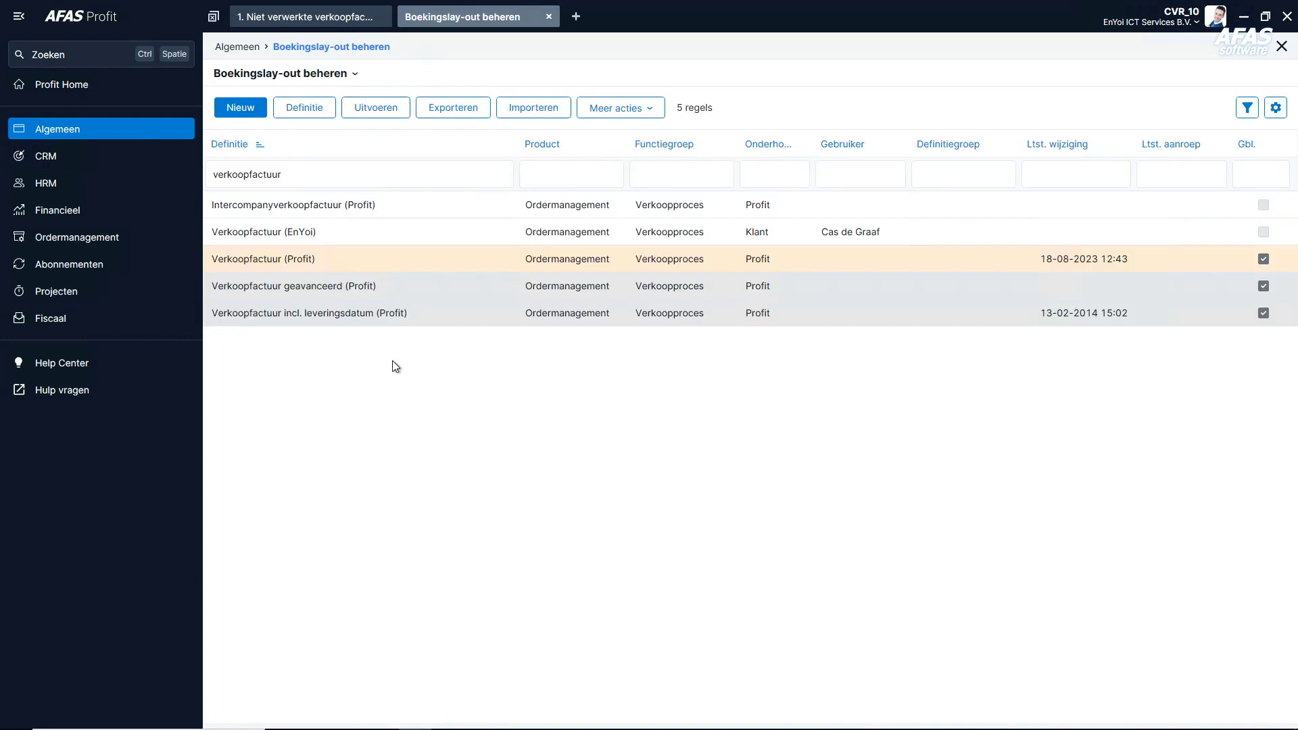
Start another new sales invoice to check which layout it uses, then close it and the list of unprocessed sales invoices
click(315, 19)
click(255, 108)
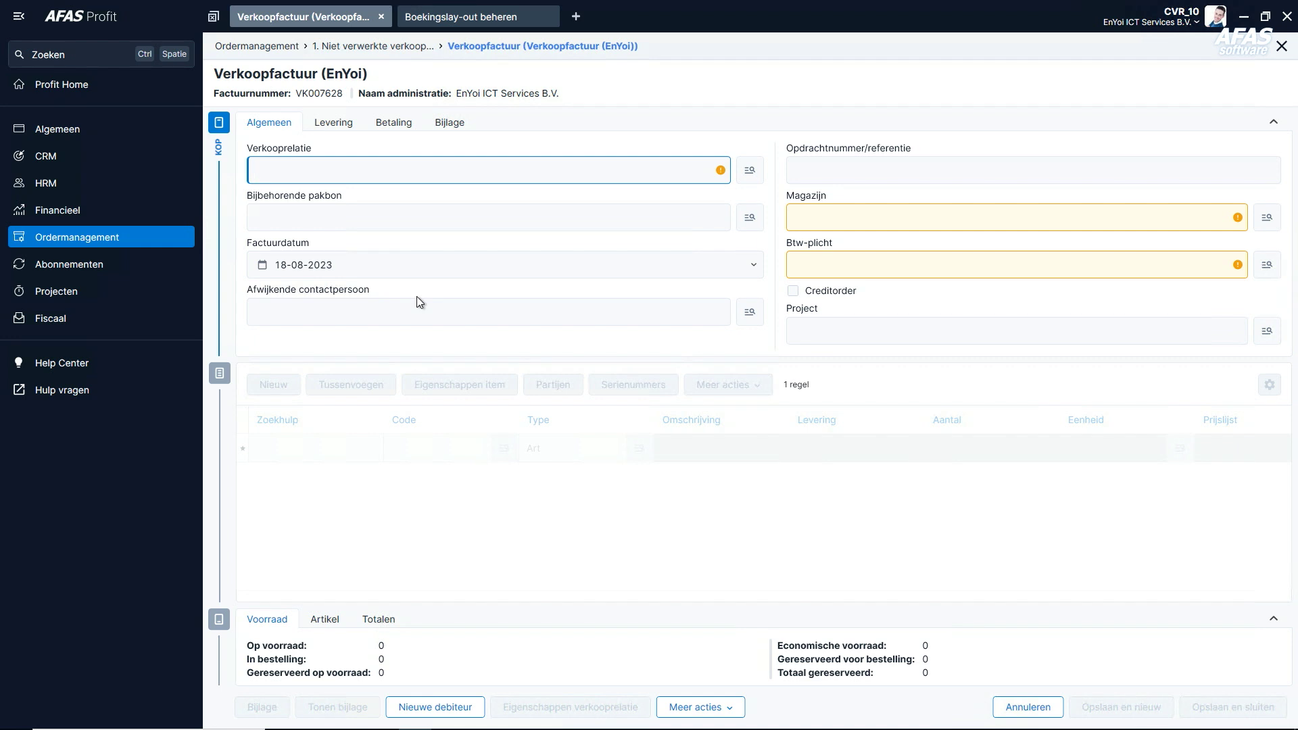
click(1282, 46)
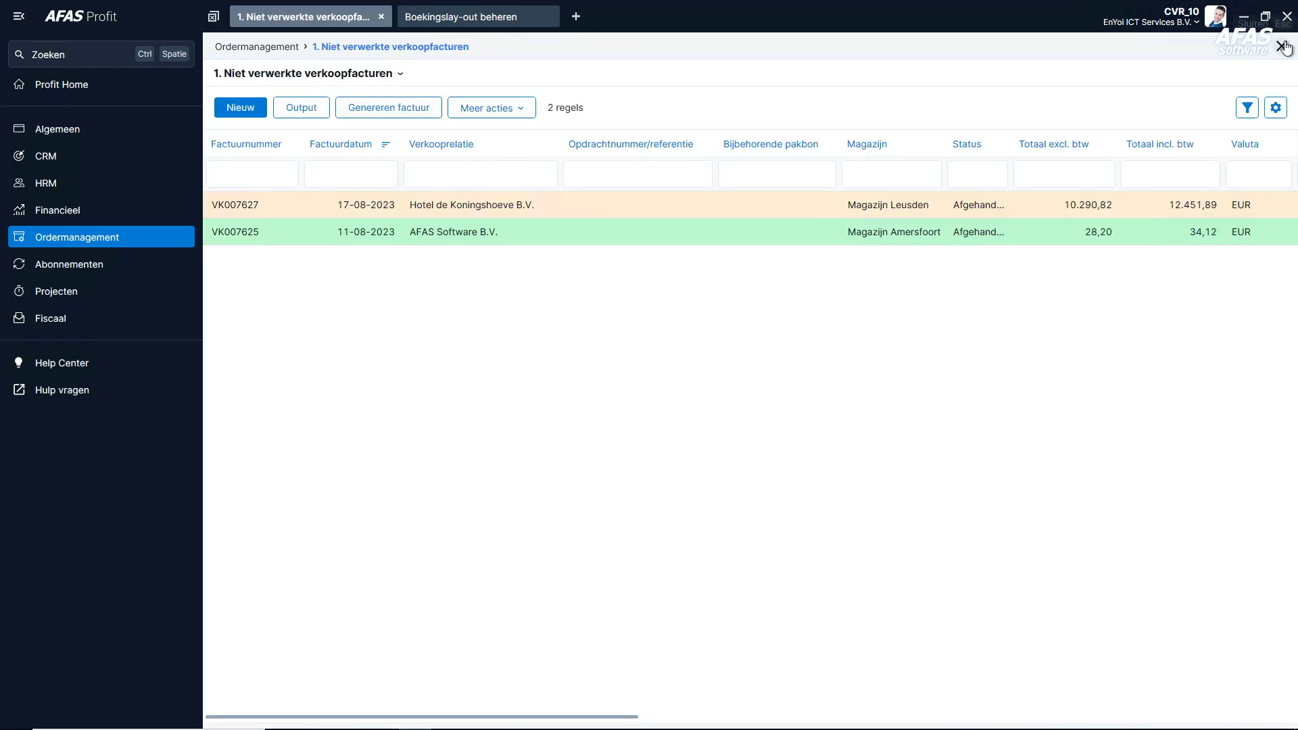
click(1282, 46)
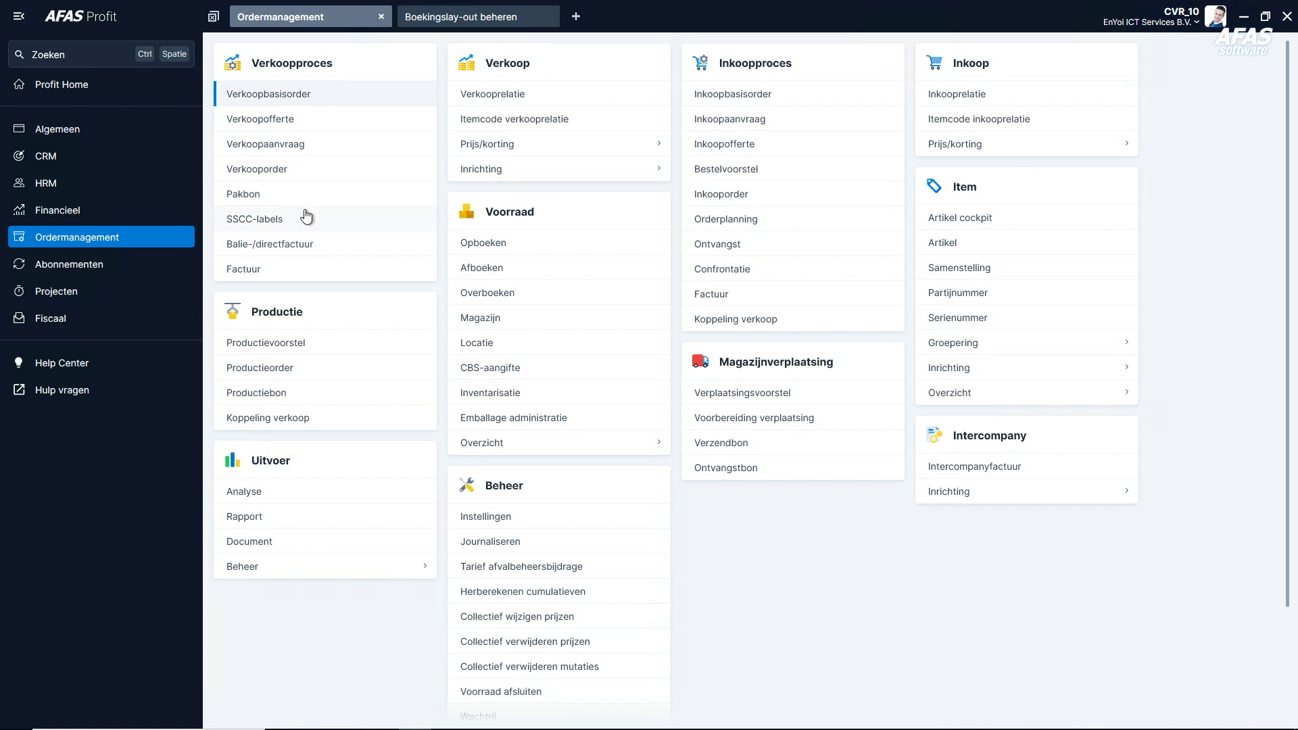
Open the properties of the Financieel journal Inkoopboek (10) and examine its layout settings
click(92, 216)
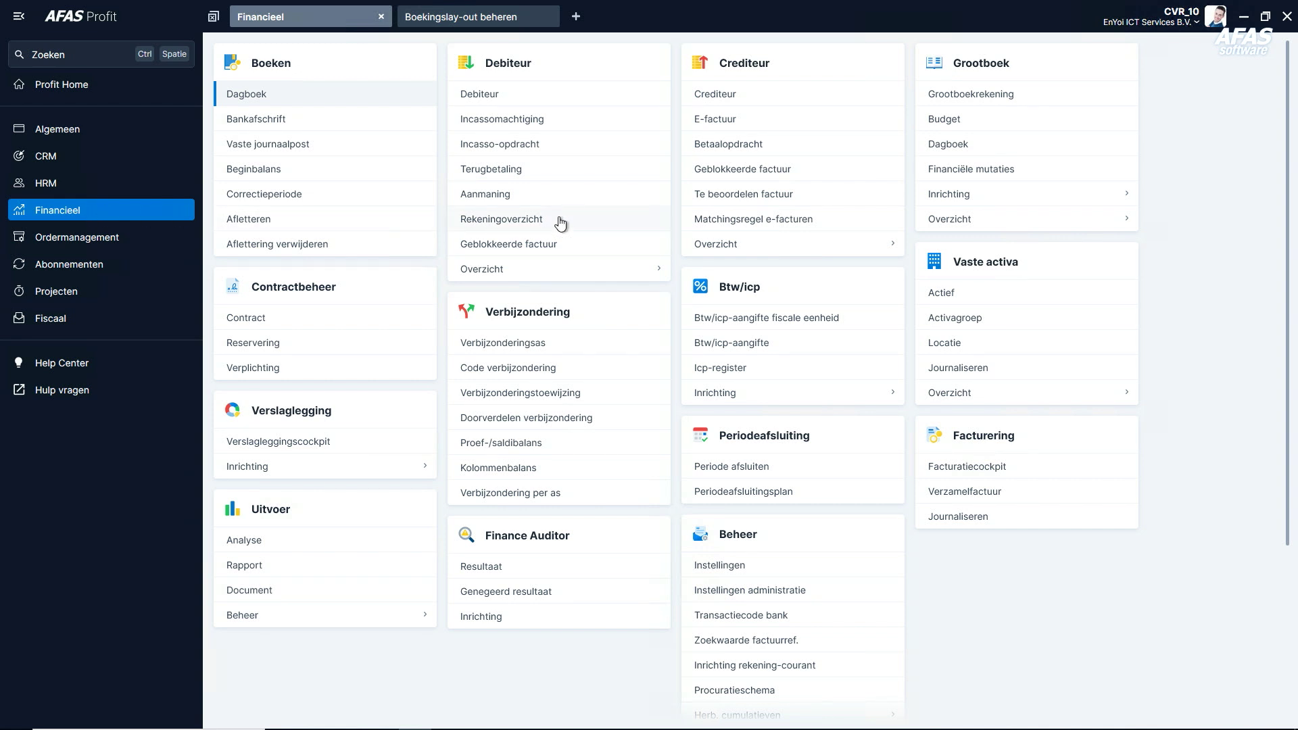
click(963, 144)
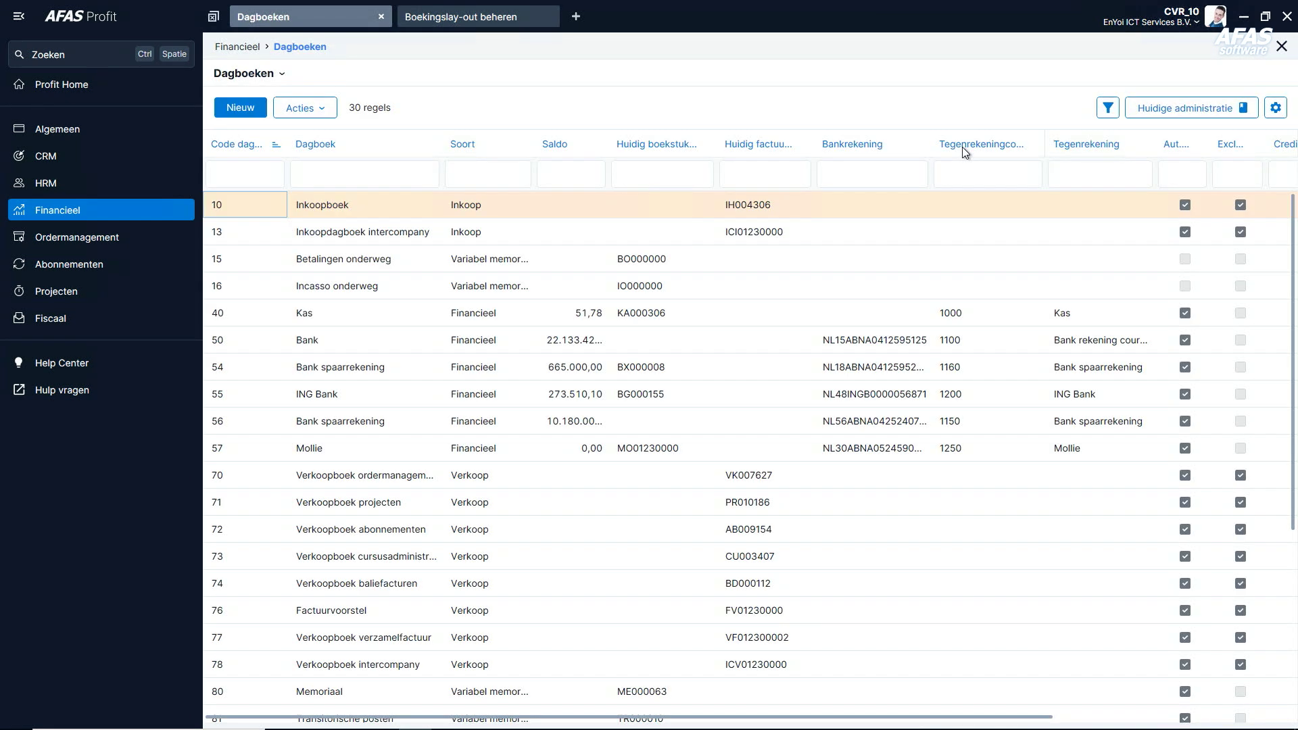
double_click(310, 199)
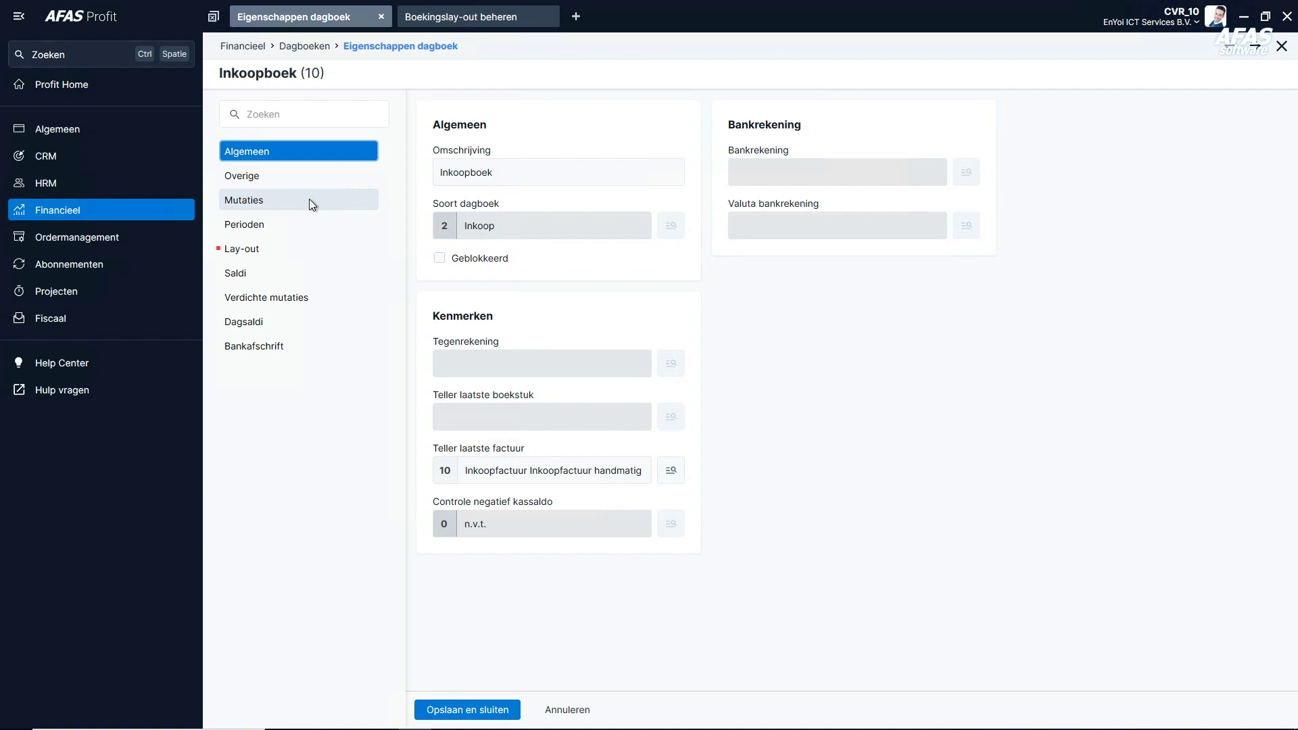
click(263, 251)
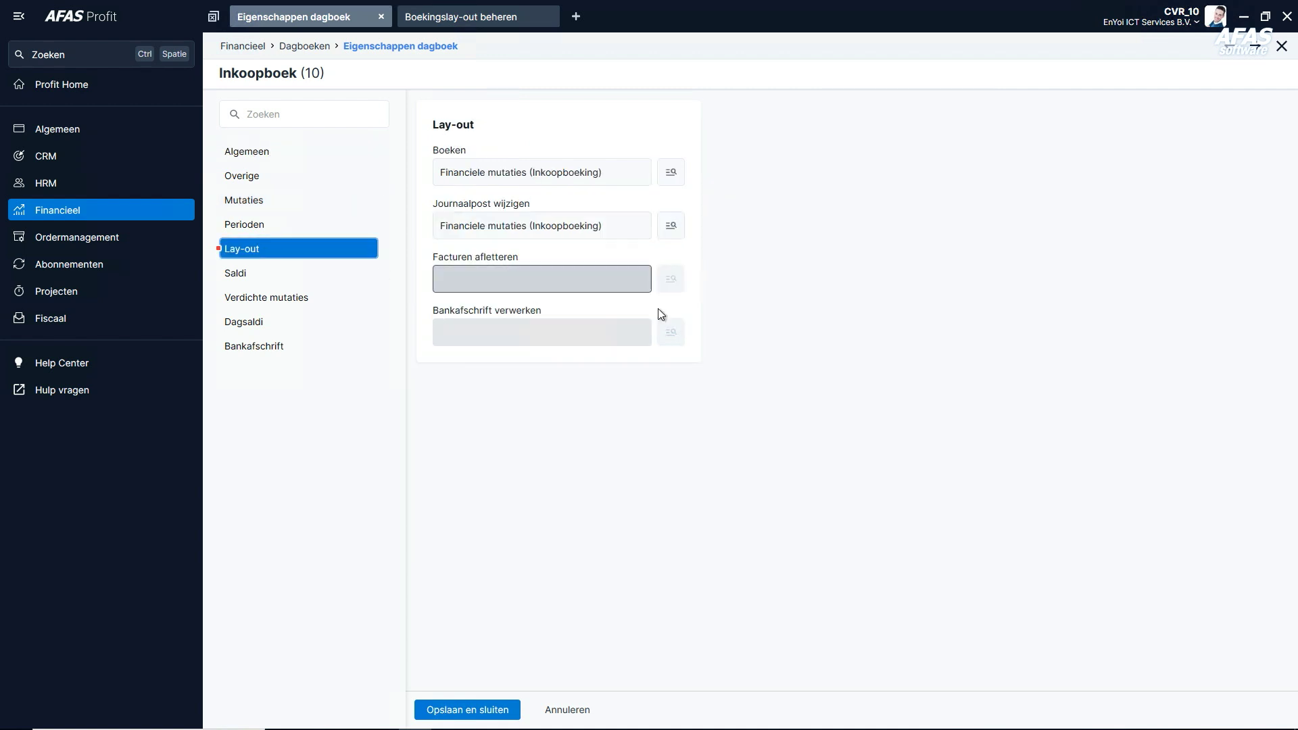